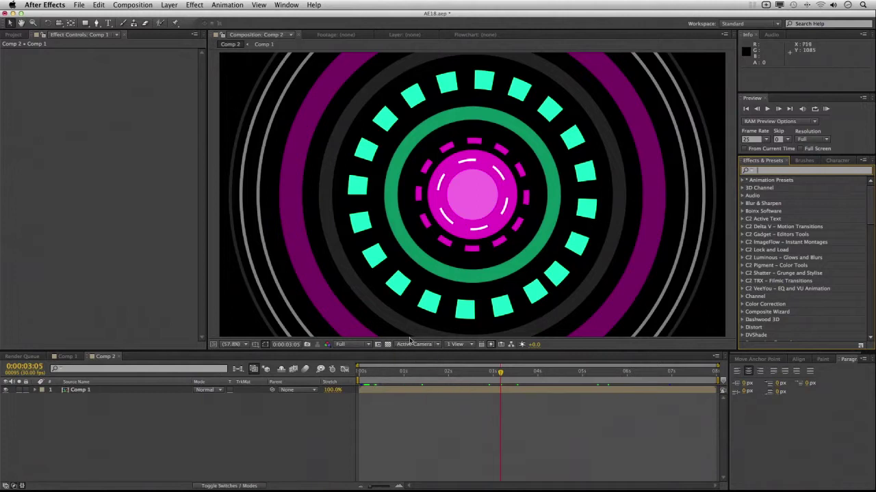
# Select the Comp 1 layer, preview the rings, and apply CC Griddler found by searching 'gridd'.
pyautogui.click(424, 387)
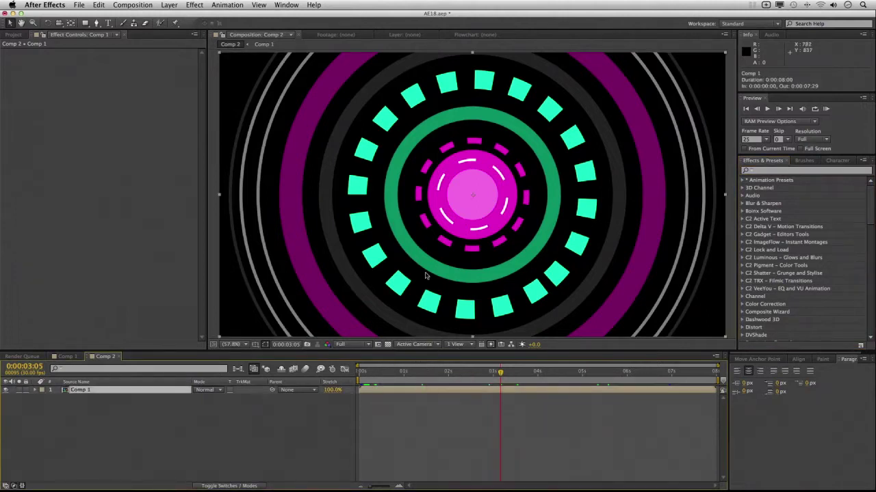
pyautogui.moveTo(373, 376); pyautogui.dragTo(652, 384)
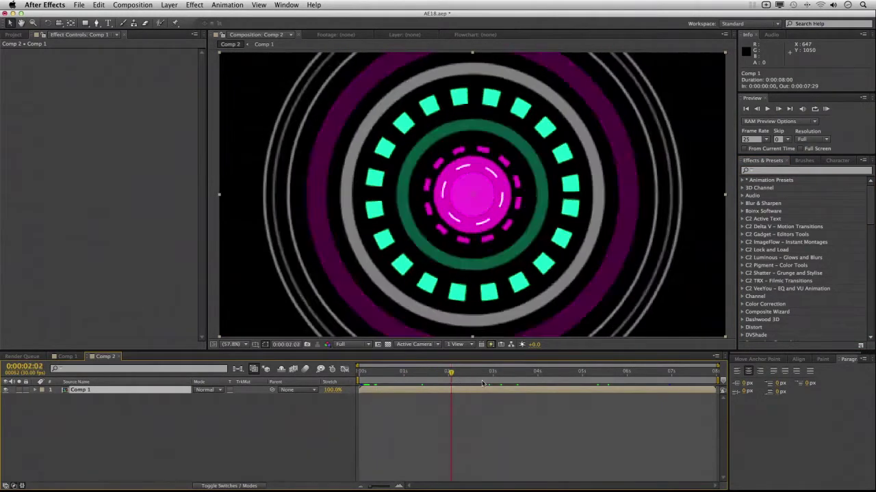
pyautogui.moveTo(651, 383); pyautogui.dragTo(360, 372)
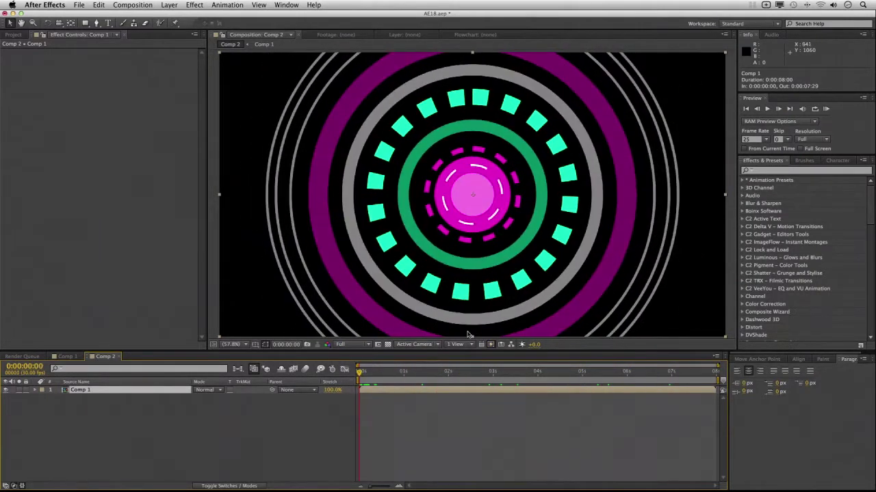
pyautogui.click(772, 173)
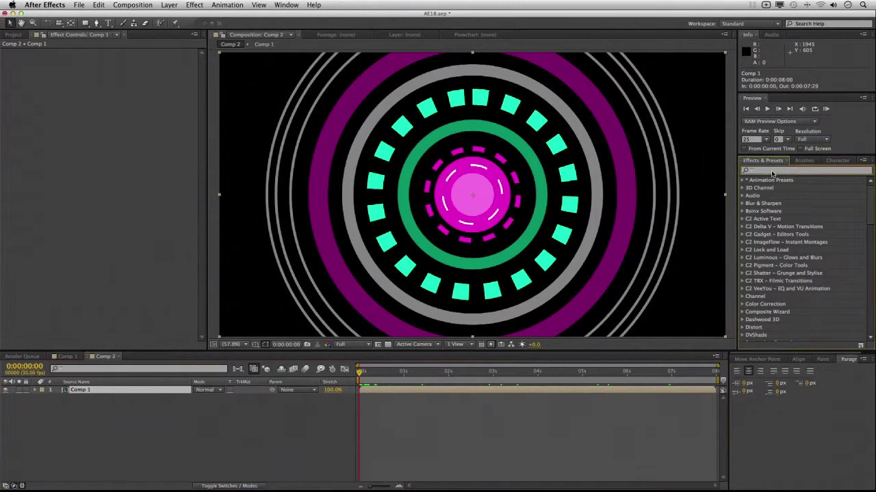
pyautogui.write('g')
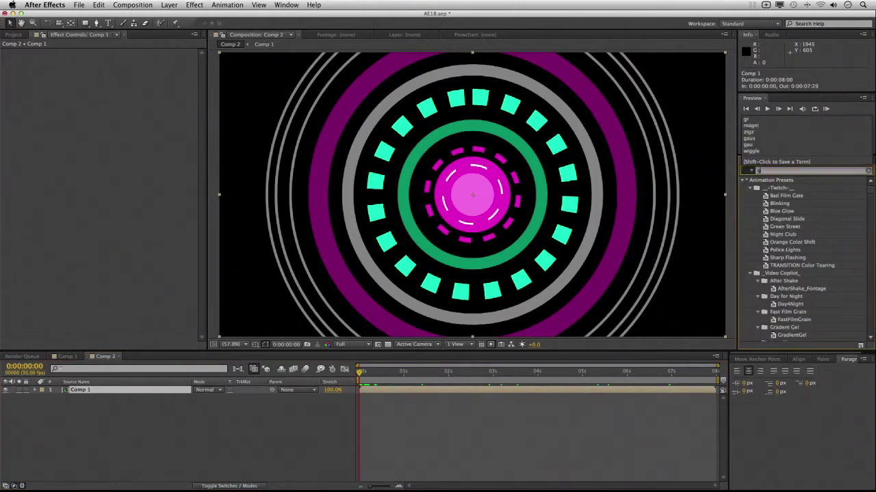
pyautogui.write('rid')
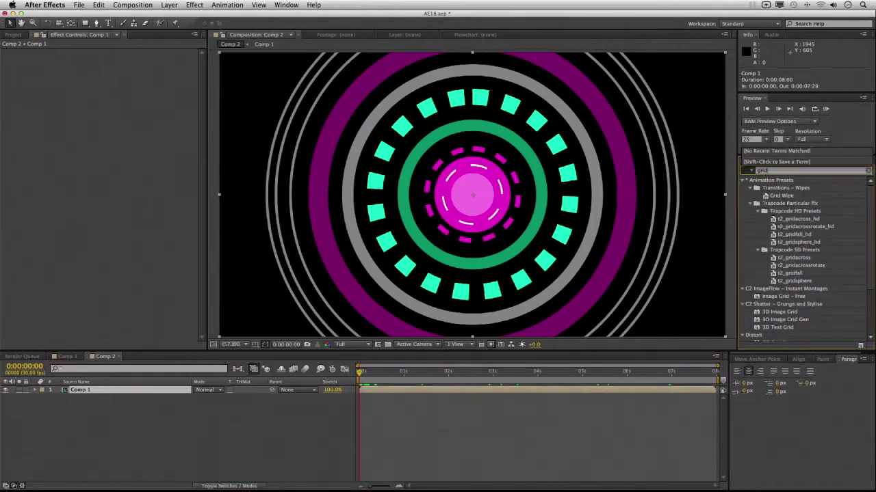
pyautogui.write('d')
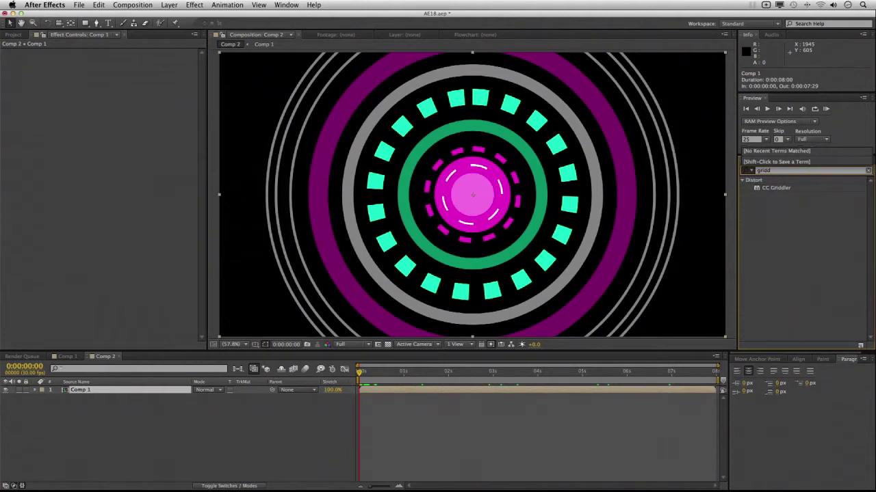
pyautogui.moveTo(777, 189); pyautogui.dragTo(570, 211)
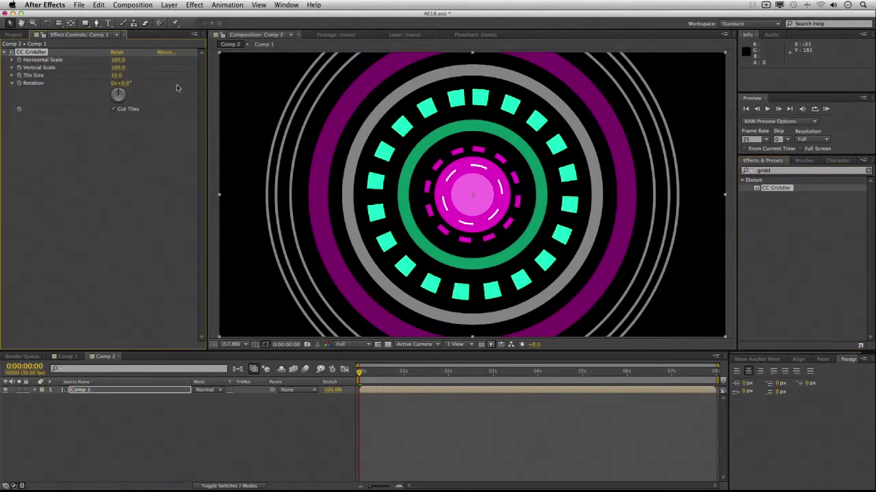
# Stretch the Griddler tiles to Horizontal Scale 330, Vertical Scale 118 and Tile Size 11.3.
pyautogui.moveTo(119, 64); pyautogui.dragTo(195, 63)
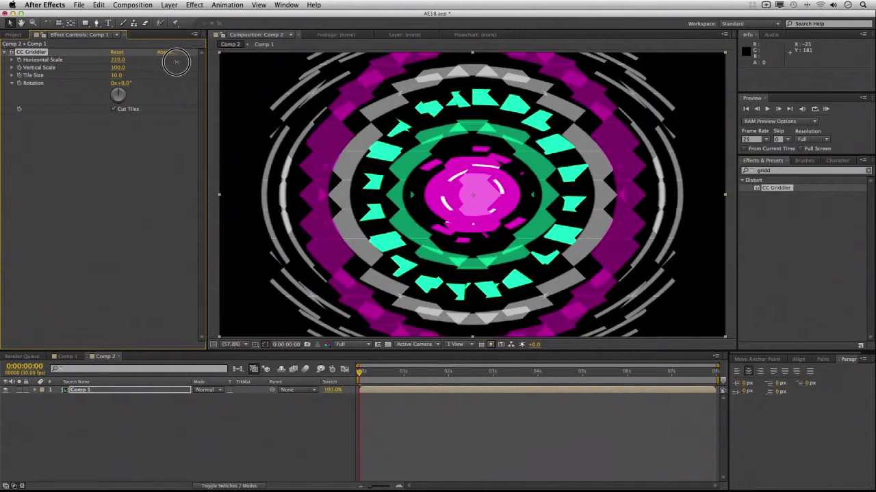
pyautogui.moveTo(119, 64); pyautogui.dragTo(171, 61)
pyautogui.click(118, 69)
pyautogui.moveTo(118, 69); pyautogui.dragTo(120, 72)
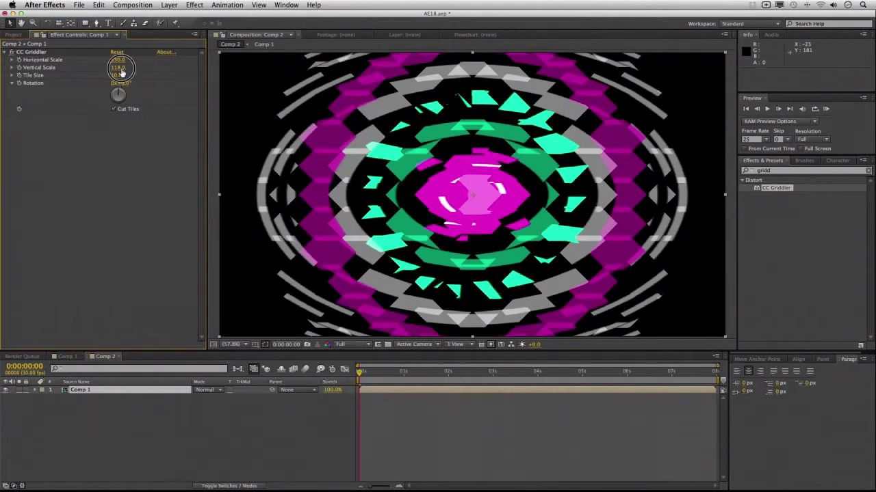
pyautogui.press('Return')
pyautogui.moveTo(115, 74)
pyautogui.mouseDown()
pyautogui.moveTo(128, 69)
pyautogui.moveTo(117, 81)
pyautogui.mouseUp()
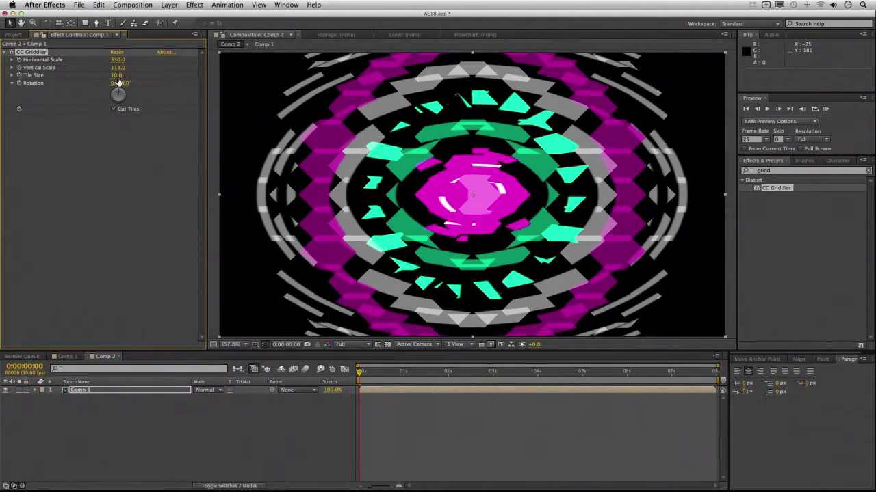
pyautogui.moveTo(118, 77); pyautogui.dragTo(147, 78)
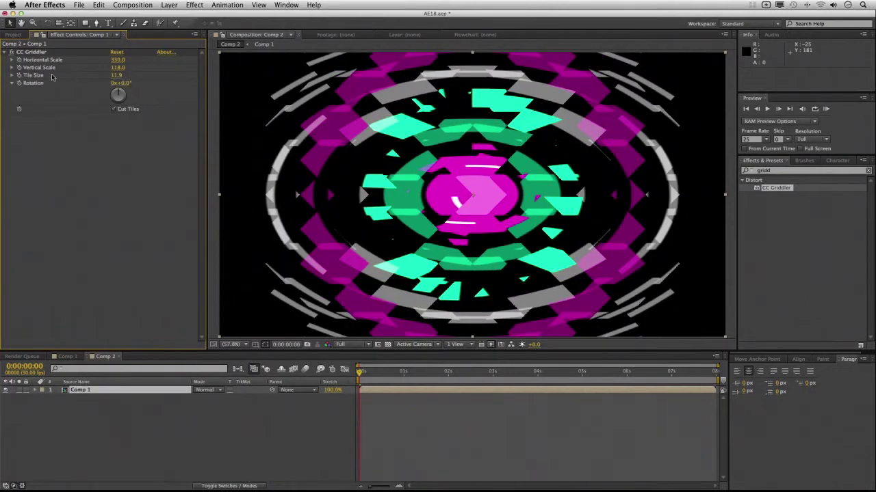
pyautogui.click(11, 76)
pyautogui.moveTo(58, 91)
pyautogui.mouseDown()
pyautogui.moveTo(141, 93)
pyautogui.moveTo(58, 92)
pyautogui.mouseUp()
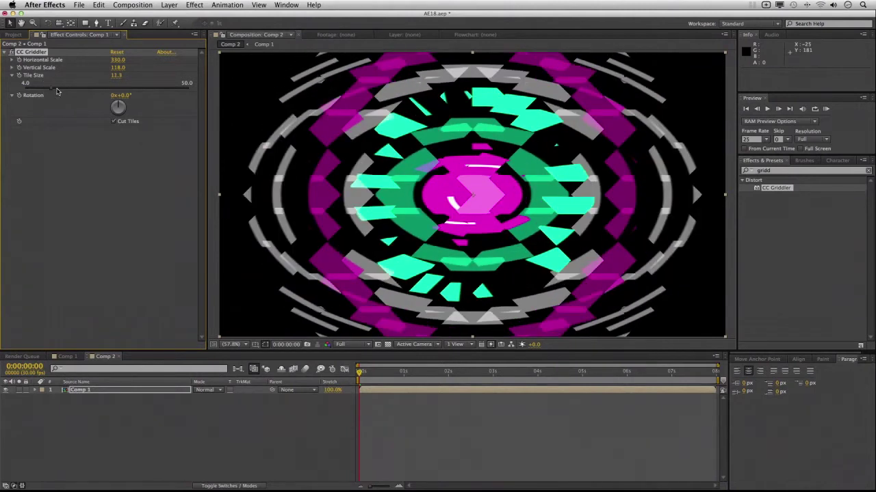
# Test swirling the tiles with CC Griddler Rotation around 32°, then reset Rotation to 0°.
pyautogui.moveTo(126, 100); pyautogui.dragTo(148, 96)
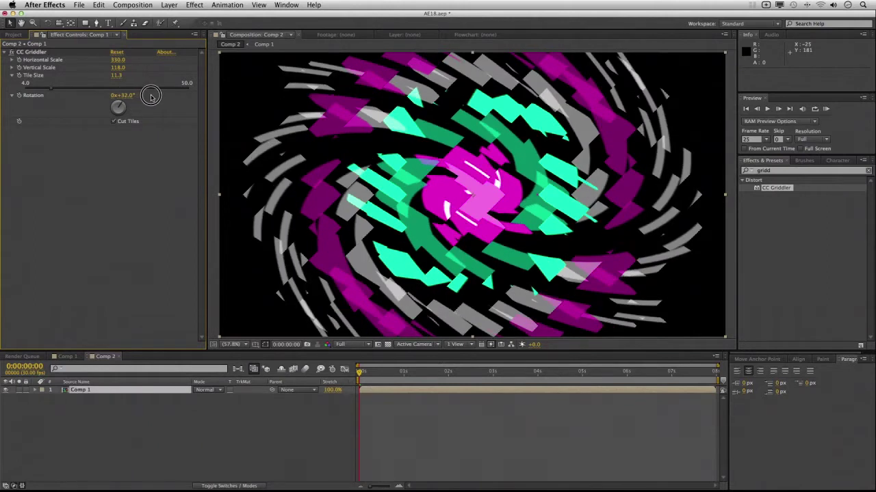
pyautogui.moveTo(122, 106)
pyautogui.mouseDown()
pyautogui.moveTo(116, 111)
pyautogui.moveTo(118, 104)
pyautogui.mouseUp()
pyautogui.click(125, 97)
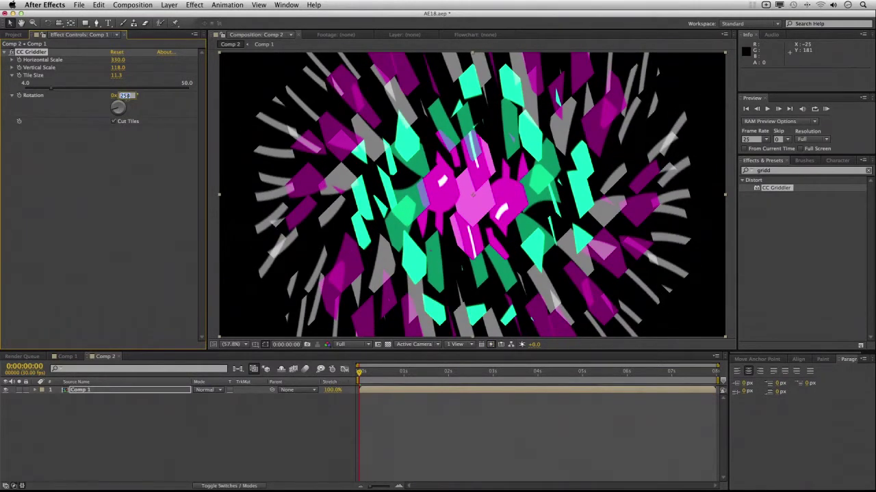
pyautogui.press('Return')
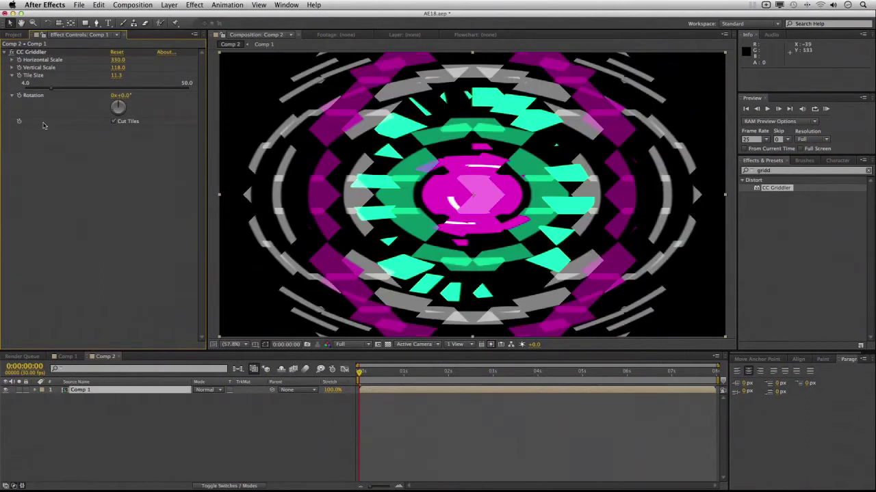
pyautogui.press('Return')
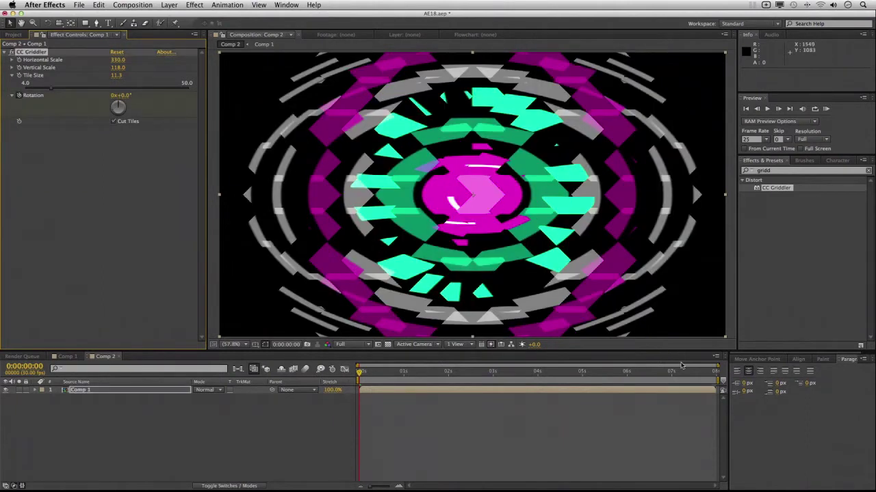
# At the comp's last frame, set CC Griddler Rotation to 1 full revolution.
pyautogui.moveTo(703, 374); pyautogui.dragTo(727, 374)
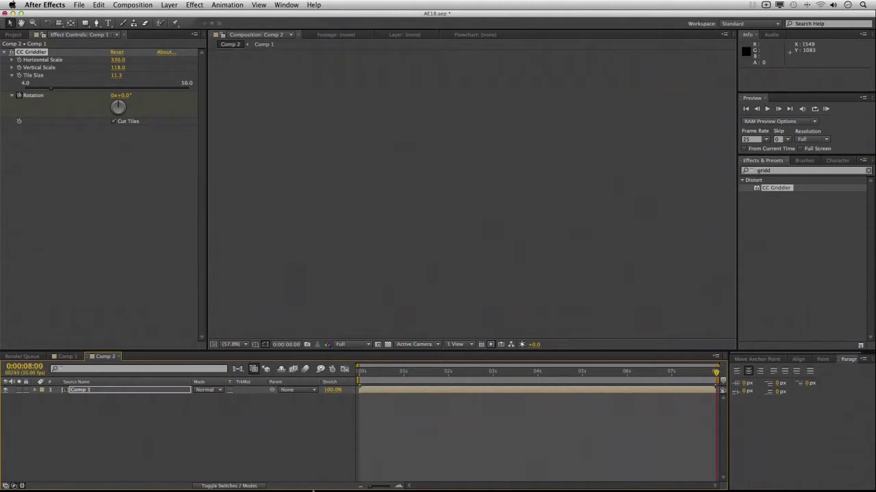
pyautogui.click(114, 95)
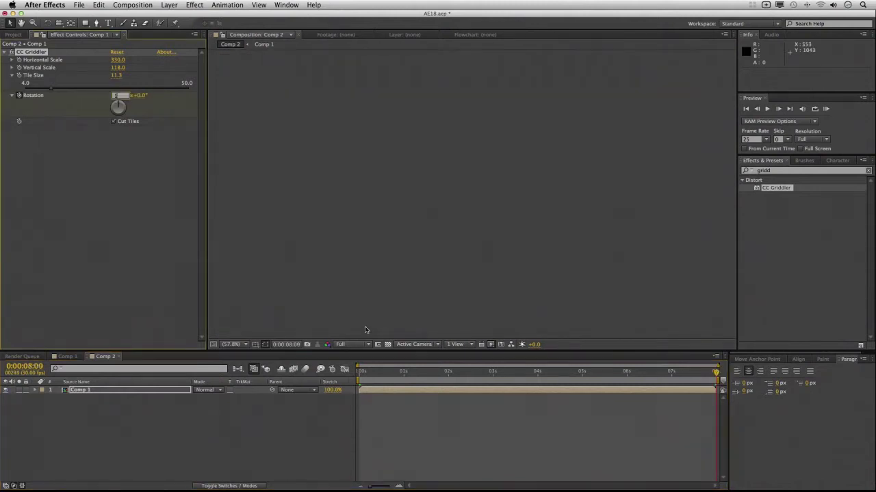
pyautogui.click(539, 444)
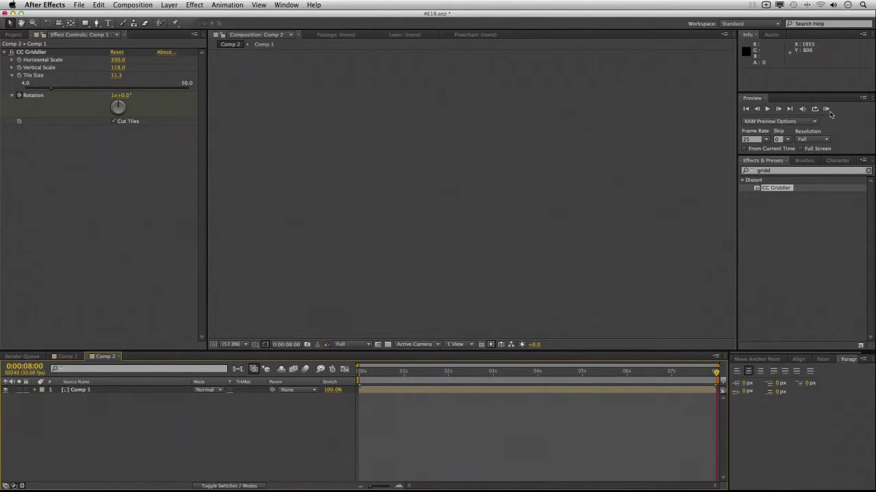
# RAM Preview the swirling tiles and stop playback near the start.
pyautogui.click(826, 110)
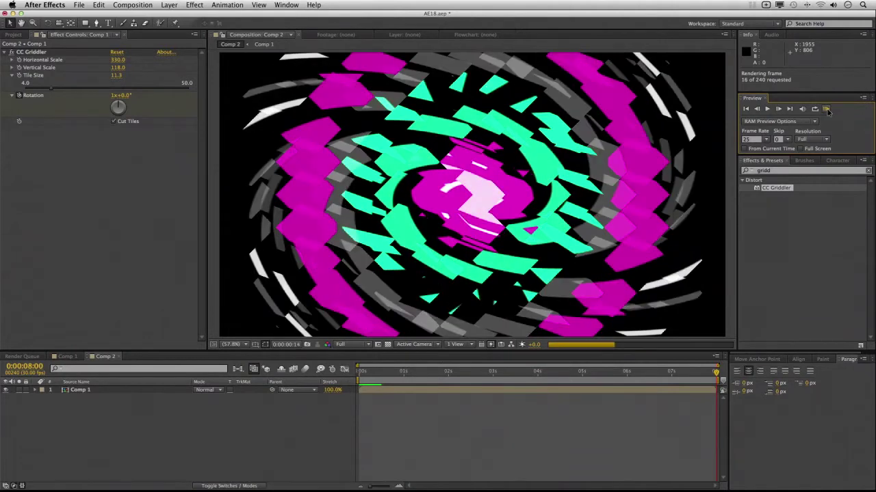
pyautogui.click(826, 110)
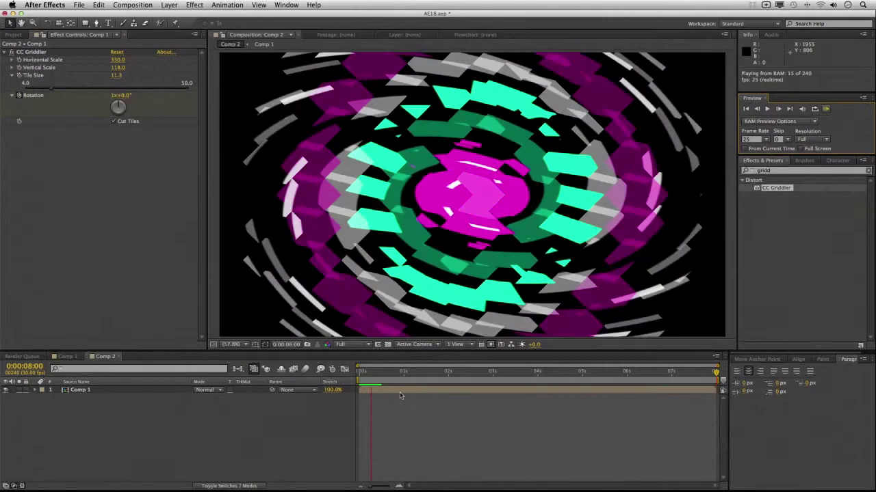
pyautogui.click(398, 390)
pyautogui.click(118, 60)
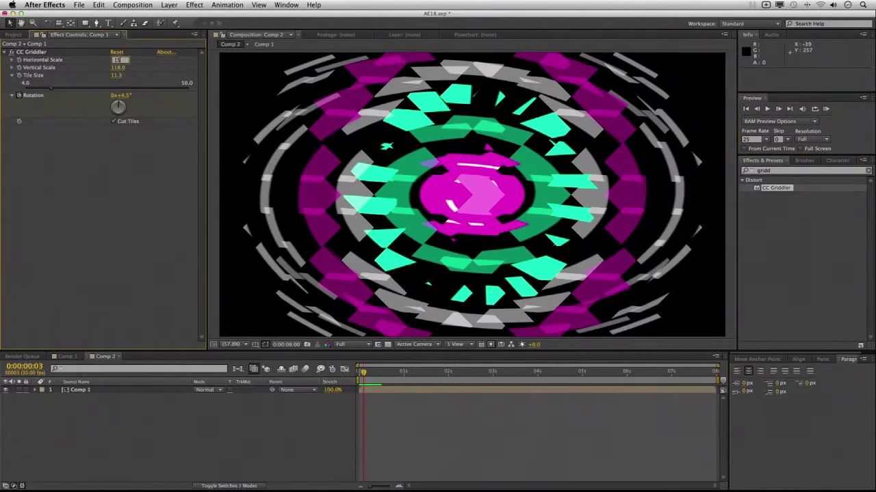
# Try Horizontal Scale around 150, then widen it to 2000 with Vertical Scale 106.
pyautogui.write('0.0')
pyautogui.press('Return')
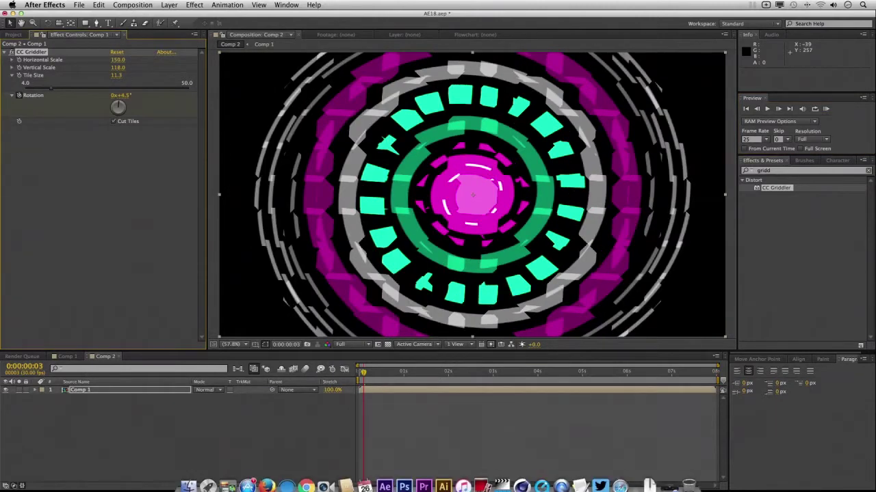
pyautogui.click(118, 61)
pyautogui.write('200')
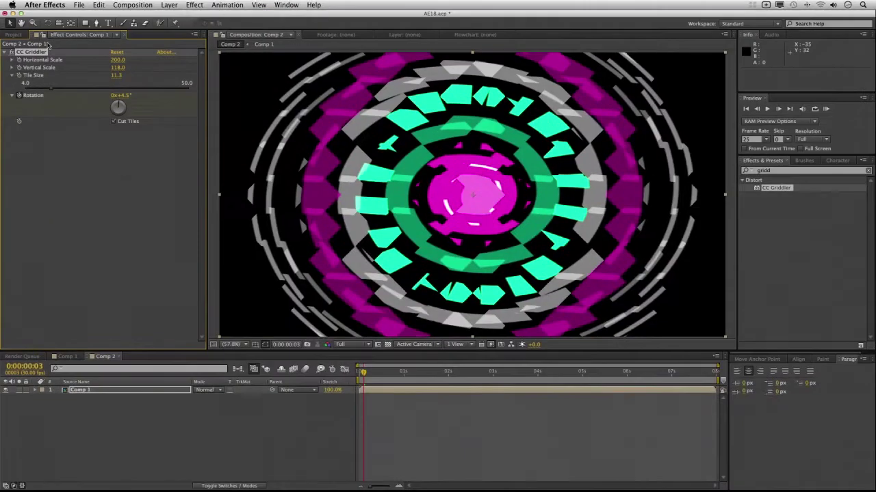
pyautogui.moveTo(117, 68)
pyautogui.mouseDown()
pyautogui.moveTo(162, 68)
pyautogui.moveTo(71, 70)
pyautogui.mouseUp()
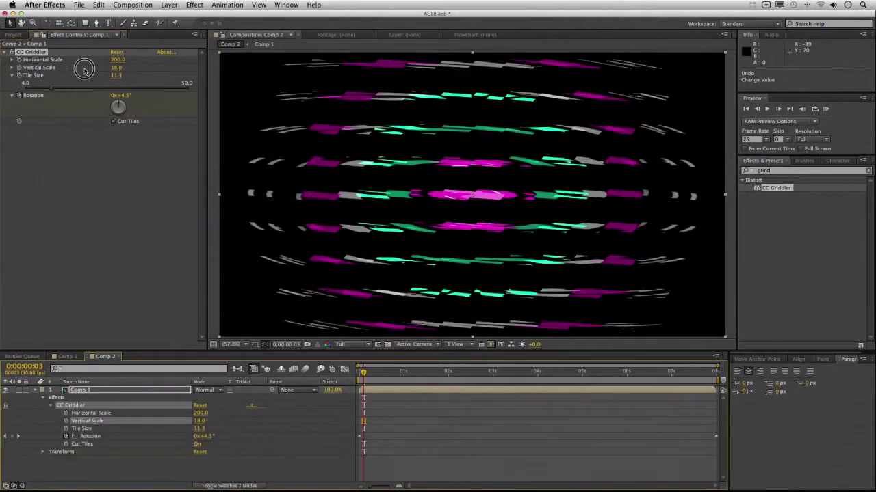
pyautogui.click(125, 68)
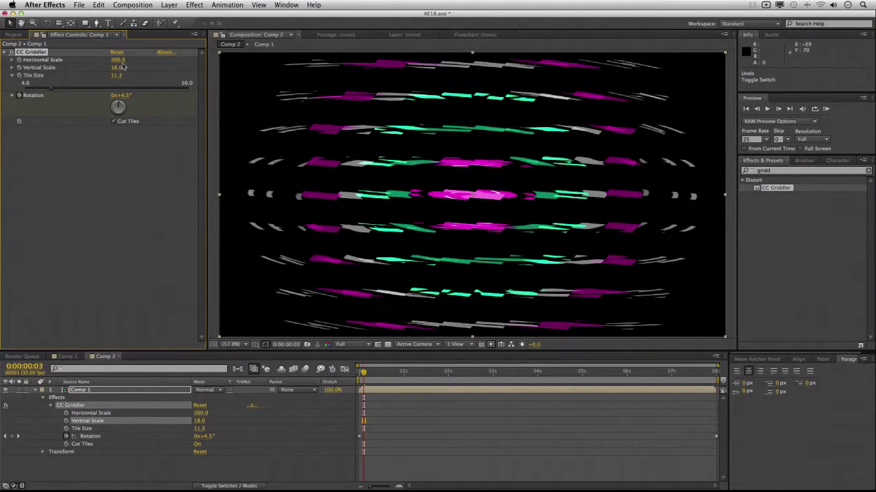
pyautogui.click(122, 158)
pyautogui.moveTo(118, 59)
pyautogui.mouseDown()
pyautogui.moveTo(117, 74)
pyautogui.moveTo(152, 69)
pyautogui.mouseUp()
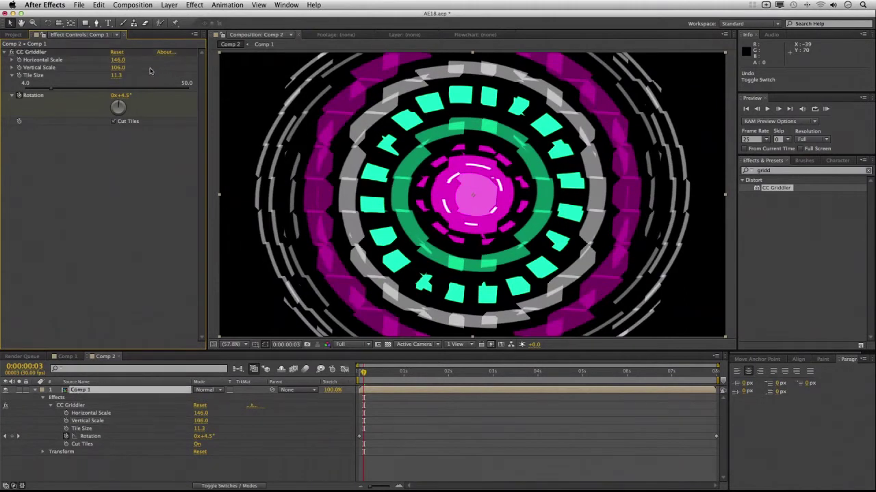
pyautogui.moveTo(119, 60); pyautogui.dragTo(162, 63)
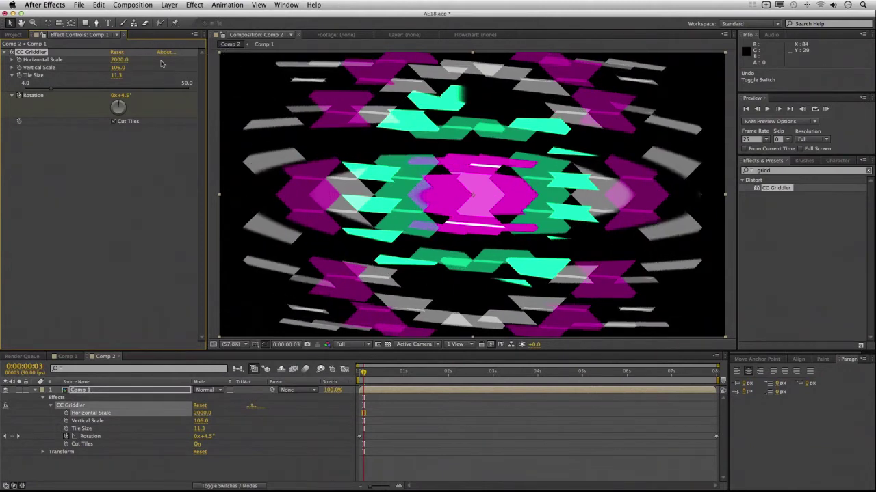
# Set CC Griddler Vertical Scale to 2000 and check the rotation from 3 to 6:18 seconds.
pyautogui.click(118, 68)
pyautogui.write('2000')
pyautogui.press('Return')
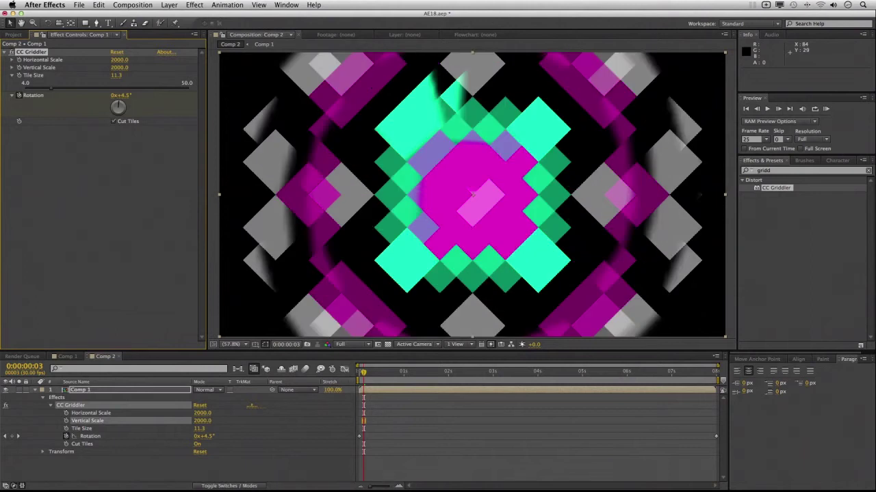
pyautogui.click(491, 373)
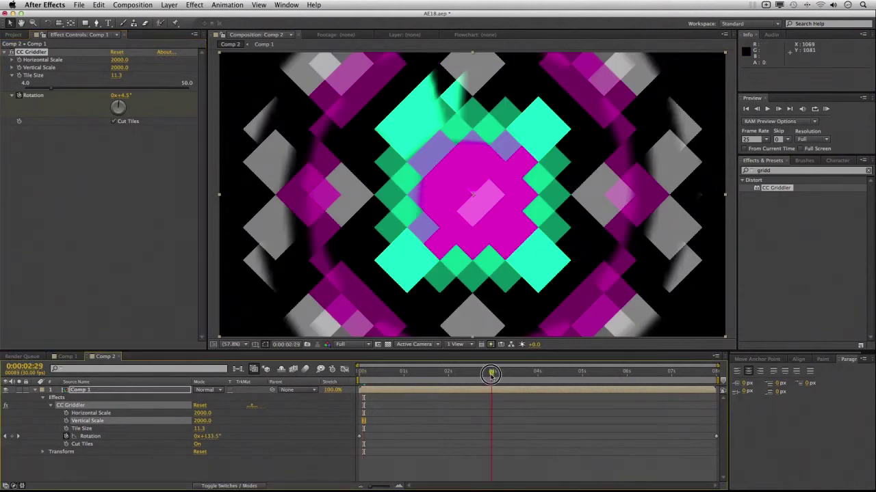
pyautogui.click(537, 371)
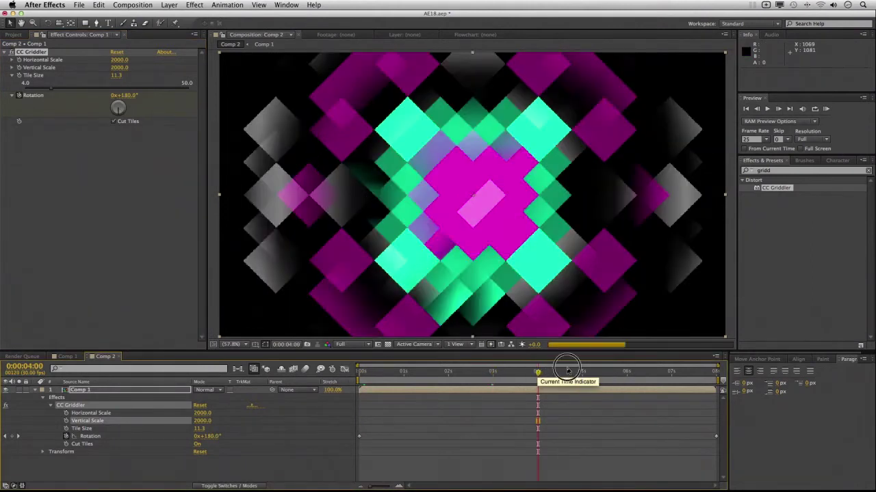
pyautogui.click(604, 373)
pyautogui.click(628, 375)
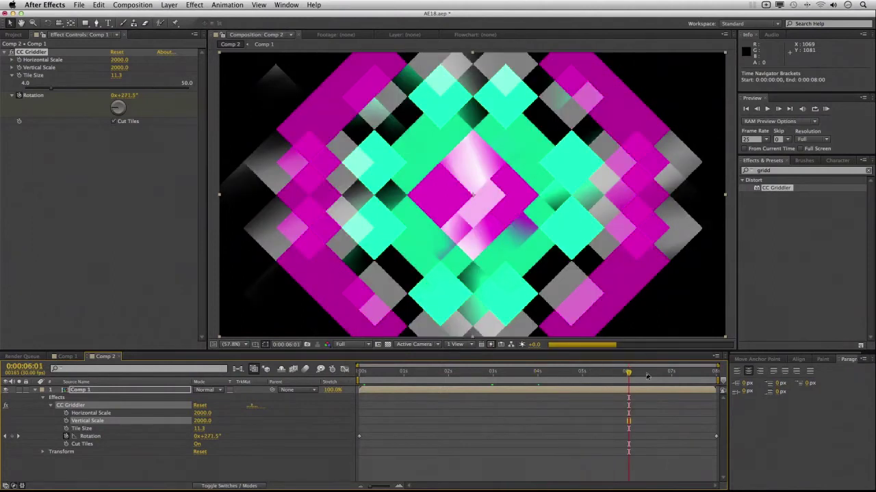
pyautogui.click(650, 371)
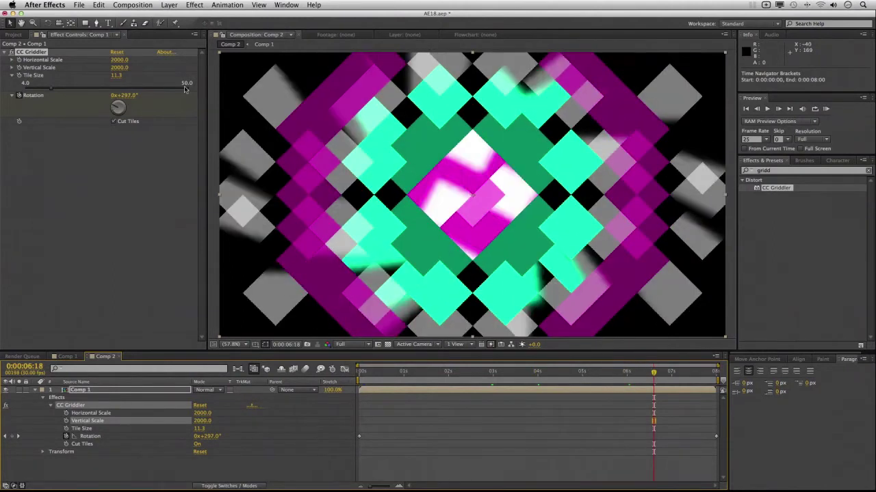
# Select Comp 2 in the Project panel.
pyautogui.click(14, 34)
pyautogui.click(36, 151)
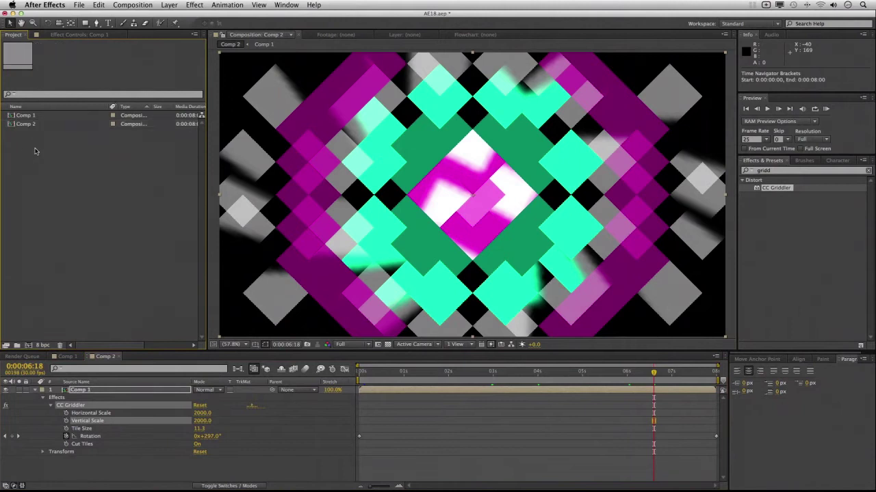
pyautogui.click(28, 125)
# Duplicate Comp 2 as Comp 3, open it, and delete its CC Griddler effect.
pyautogui.hotkey('ctrl', 'd')
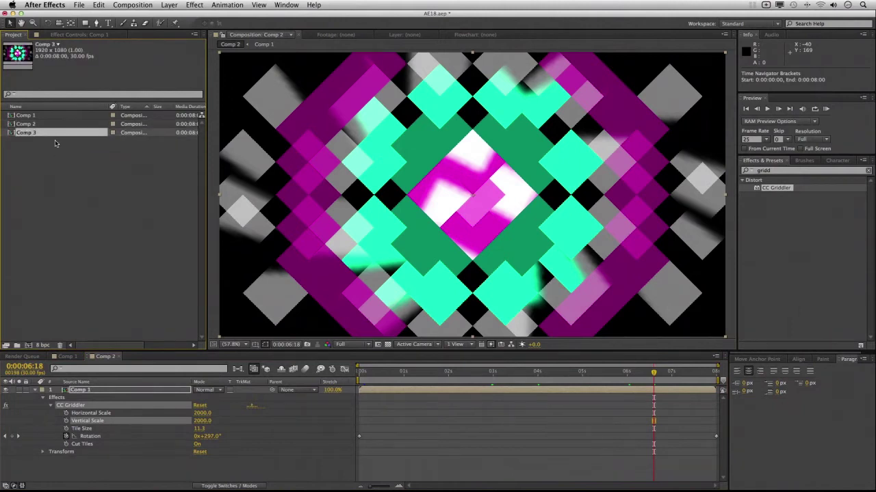
pyautogui.doubleClick(32, 133)
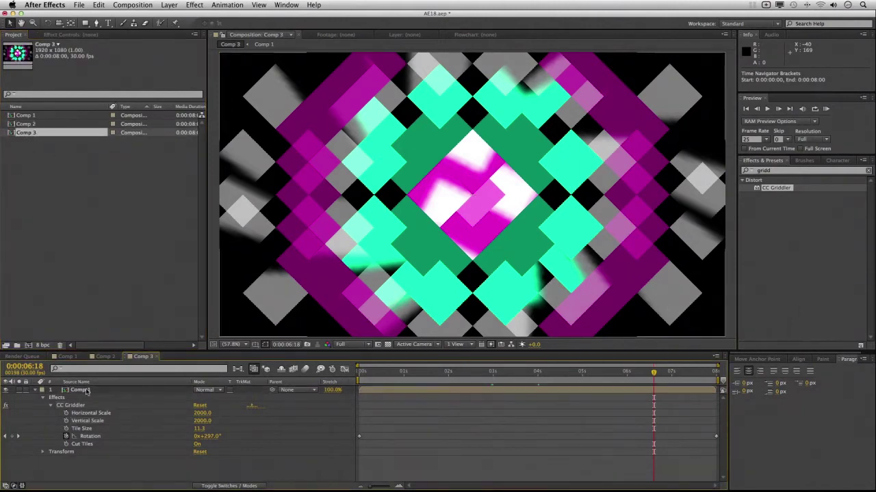
pyautogui.click(81, 35)
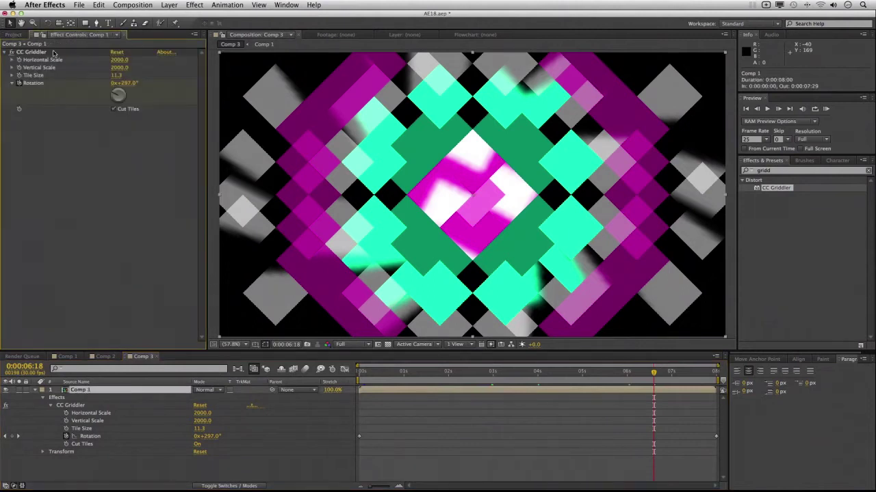
pyautogui.click(37, 52)
pyautogui.press('Delete')
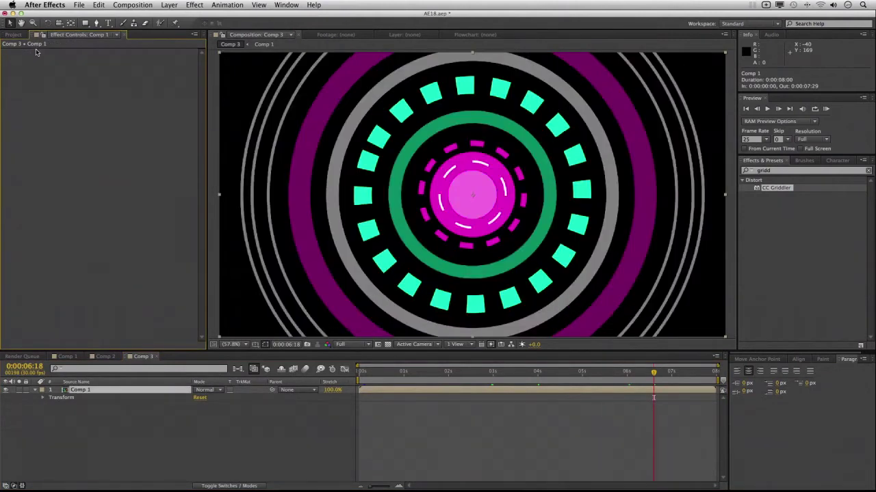
# Search Effects & Presets for 'turbul' to list the Turbulent effects.
pyautogui.click(746, 171)
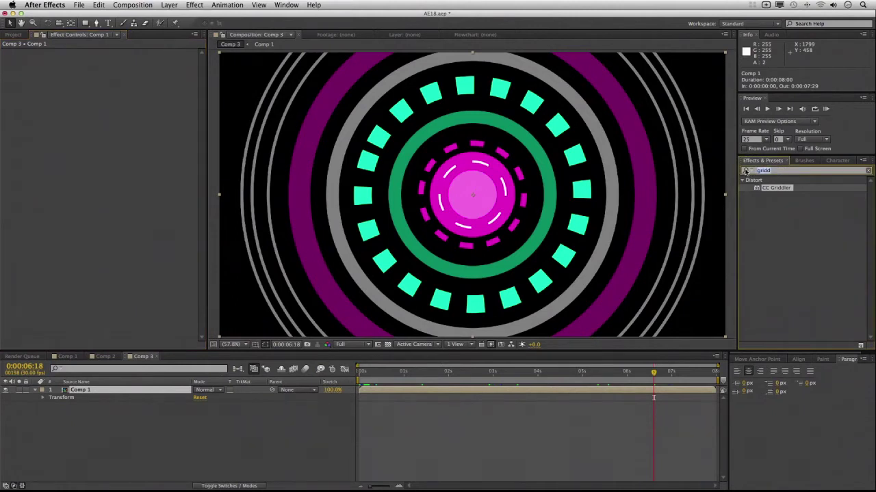
pyautogui.write('turbula')
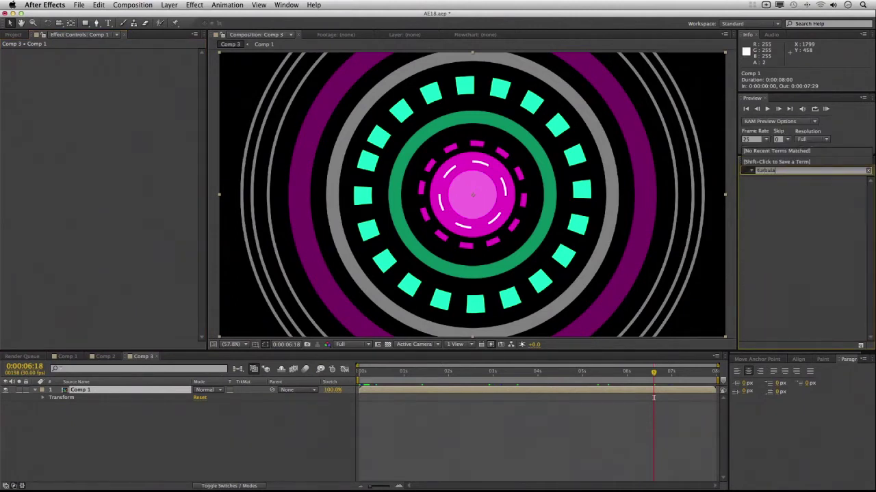
pyautogui.press('BackSpace')
pyautogui.press('BackSpace')
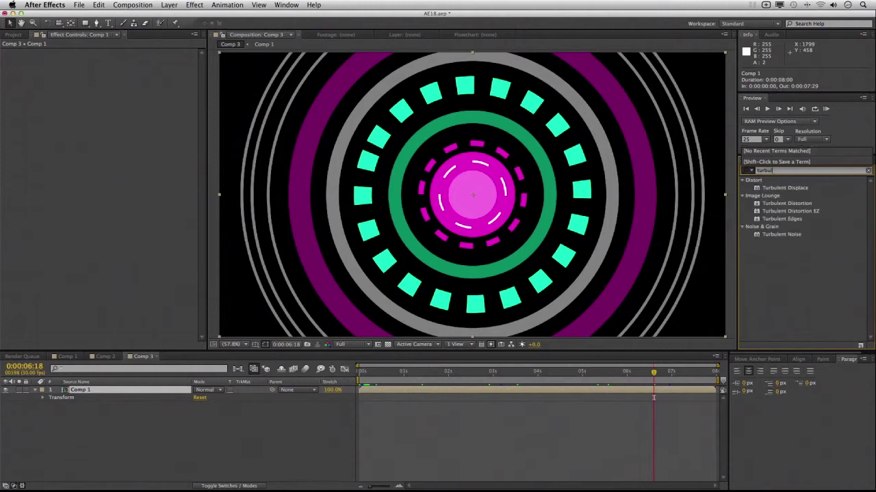
# Apply Turbulent Displace to the rings, trying Bulge and Twist before choosing Turbulent Smoother.
pyautogui.moveTo(797, 188); pyautogui.dragTo(579, 209)
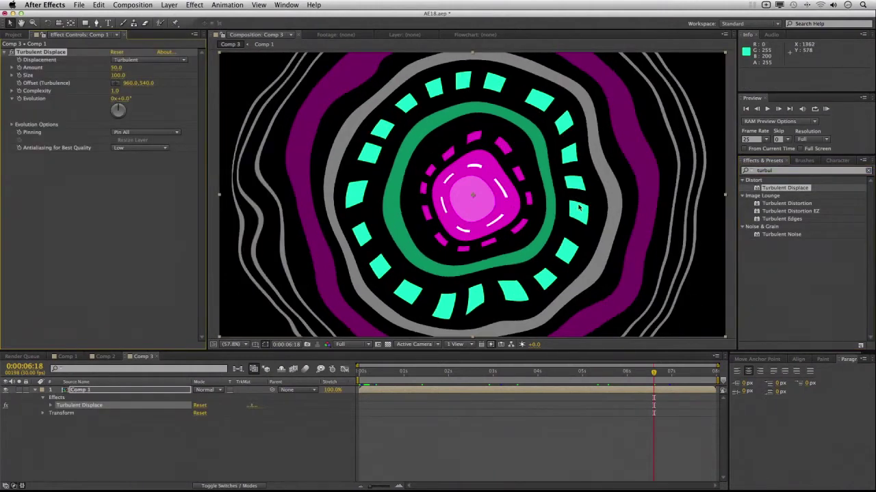
pyautogui.click(134, 62)
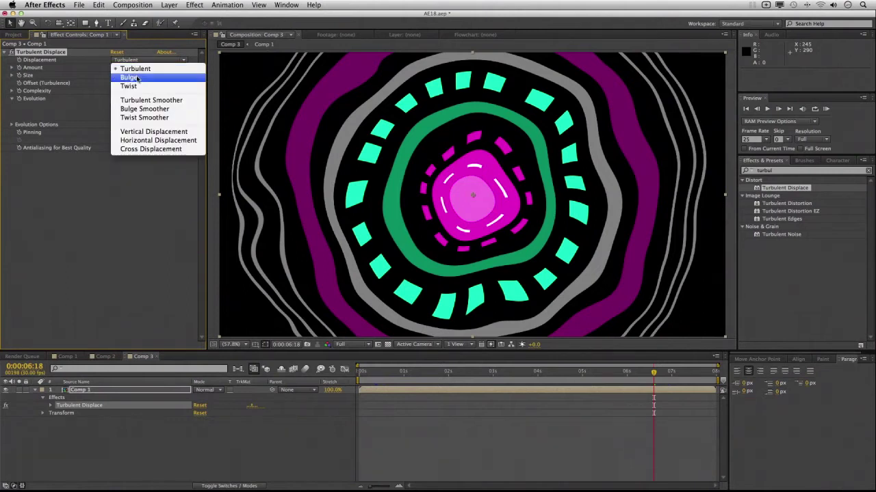
pyautogui.click(138, 77)
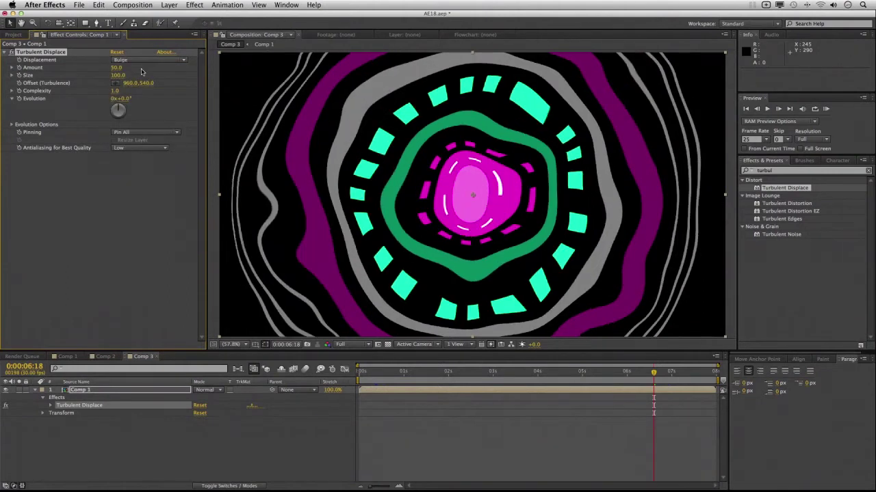
pyautogui.click(144, 64)
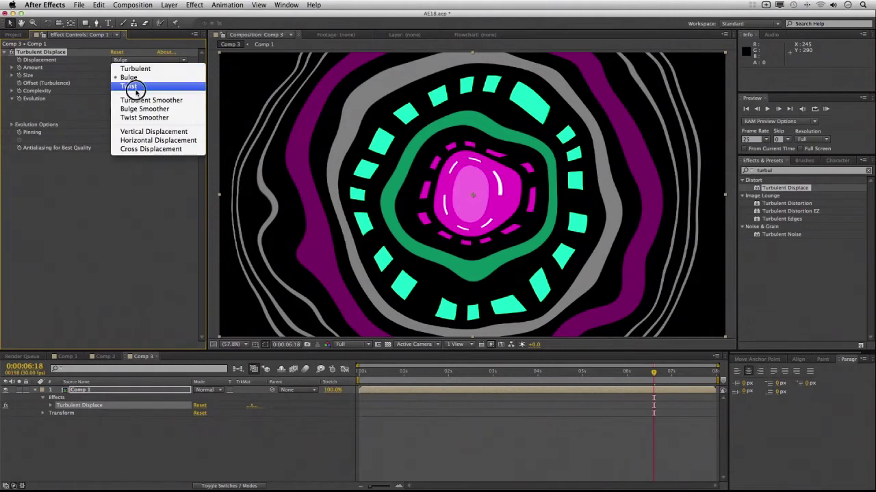
pyautogui.click(129, 86)
pyautogui.click(144, 64)
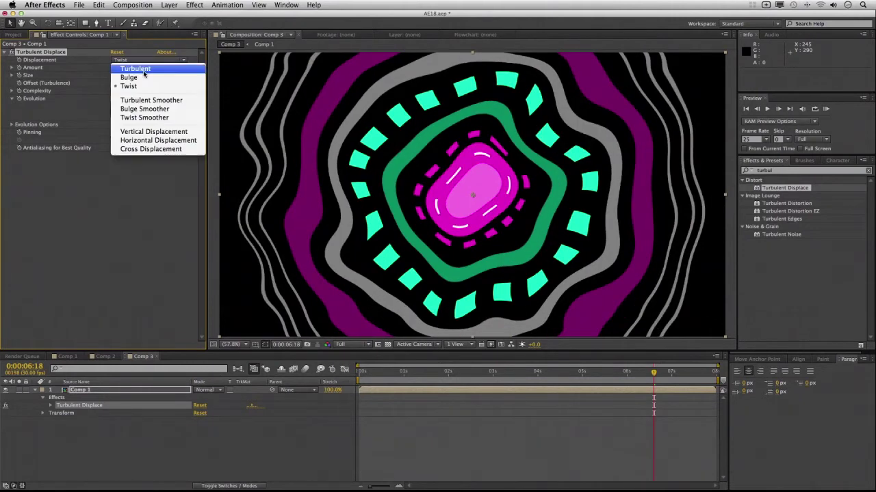
pyautogui.click(146, 99)
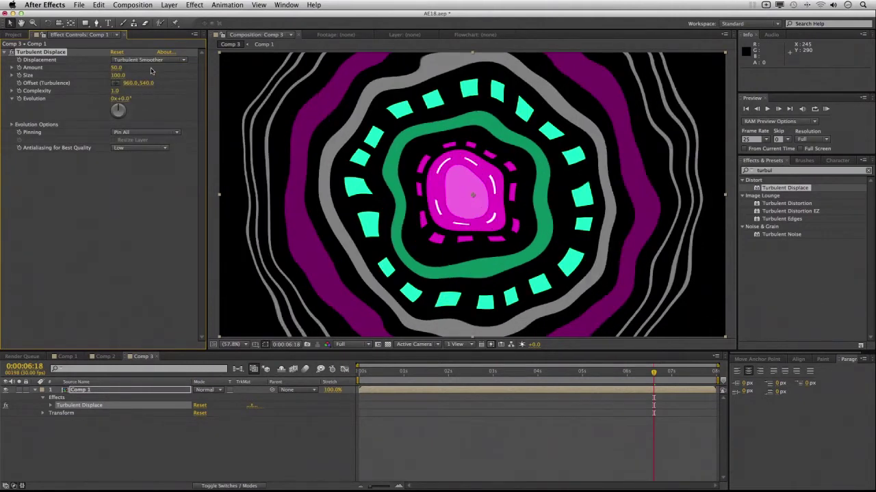
# Raise the Turbulent Displace Amount to about 240 for heavy warping.
pyautogui.click(154, 61)
pyautogui.click(102, 204)
pyautogui.moveTo(118, 67); pyautogui.dragTo(166, 71)
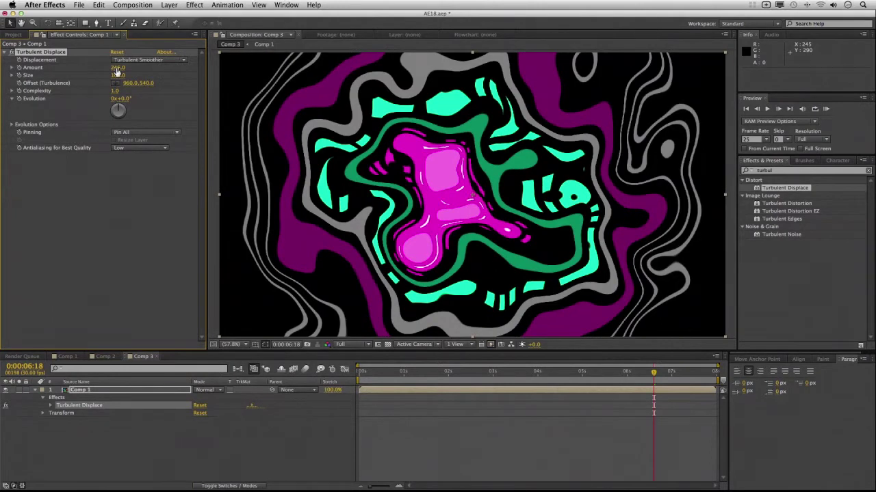
pyautogui.moveTo(116, 71); pyautogui.dragTo(112, 71)
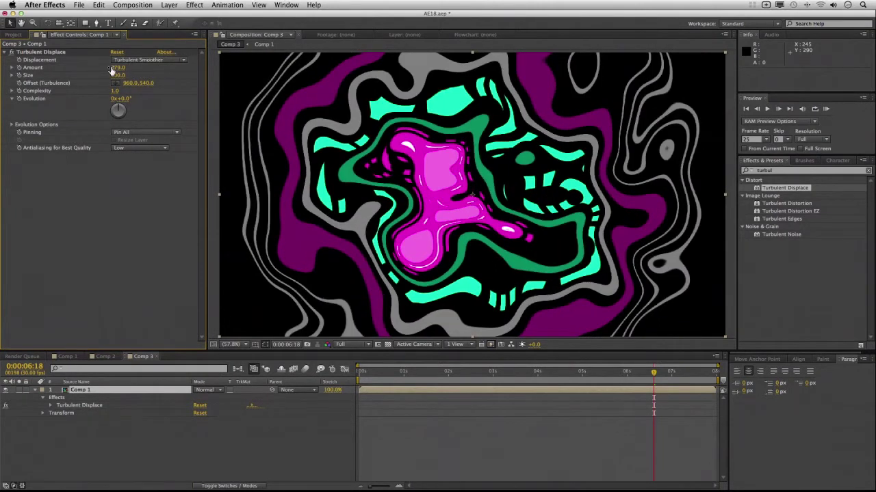
# Switch displacement type back to Turbulent, enlarge Size, and undo a stray Complexity change.
pyautogui.click(142, 61)
pyautogui.click(135, 68)
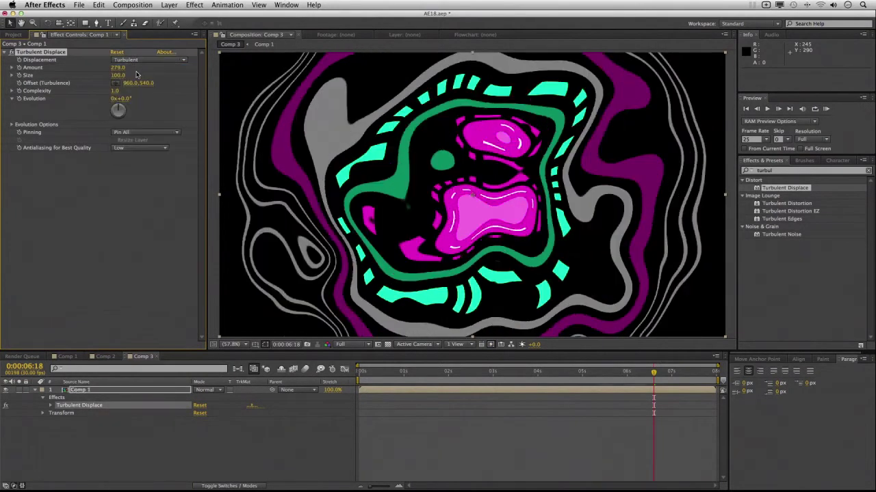
pyautogui.moveTo(119, 75)
pyautogui.mouseDown()
pyautogui.moveTo(151, 76)
pyautogui.moveTo(112, 75)
pyautogui.moveTo(143, 91)
pyautogui.mouseUp()
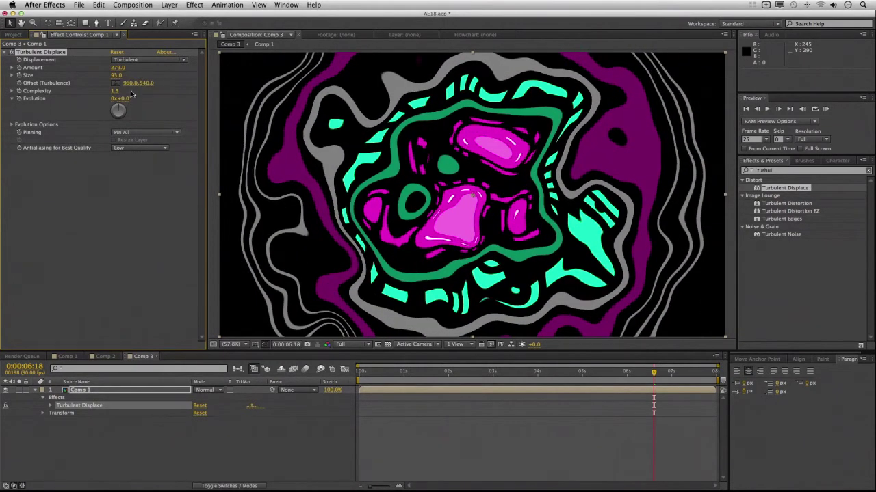
pyautogui.press('super+z')
# Adjust Evolution to about −10°, preview over time, and set Size to 127.
pyautogui.click(144, 99)
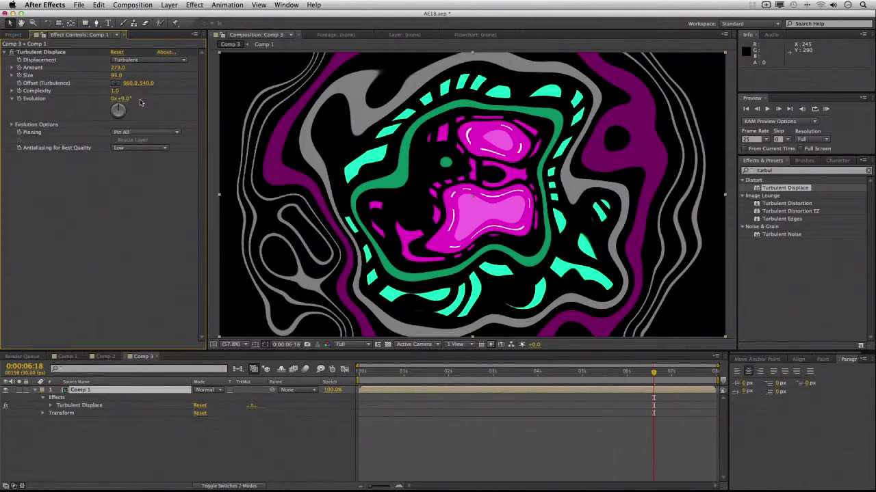
pyautogui.click(141, 101)
pyautogui.click(127, 99)
pyautogui.moveTo(118, 109); pyautogui.dragTo(118, 104)
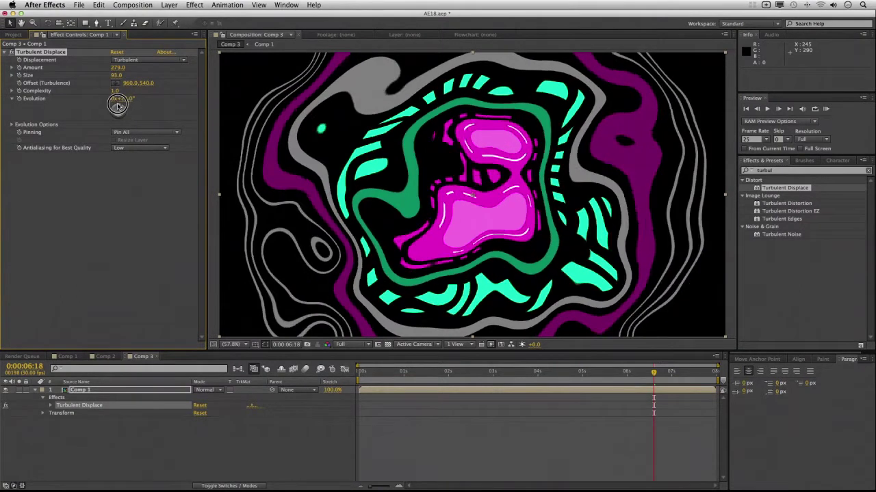
pyautogui.moveTo(362, 373); pyautogui.dragTo(509, 377)
pyautogui.moveTo(121, 77); pyautogui.dragTo(180, 78)
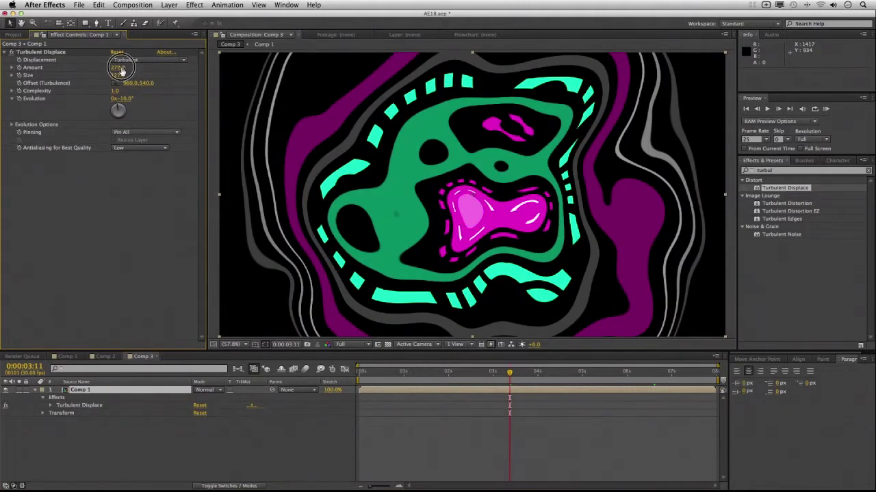
# Push Turbulent Displace Amount to 659 and Size to 182.1, previewing up to 4:18.
pyautogui.moveTo(117, 67); pyautogui.dragTo(177, 68)
pyautogui.click(11, 75)
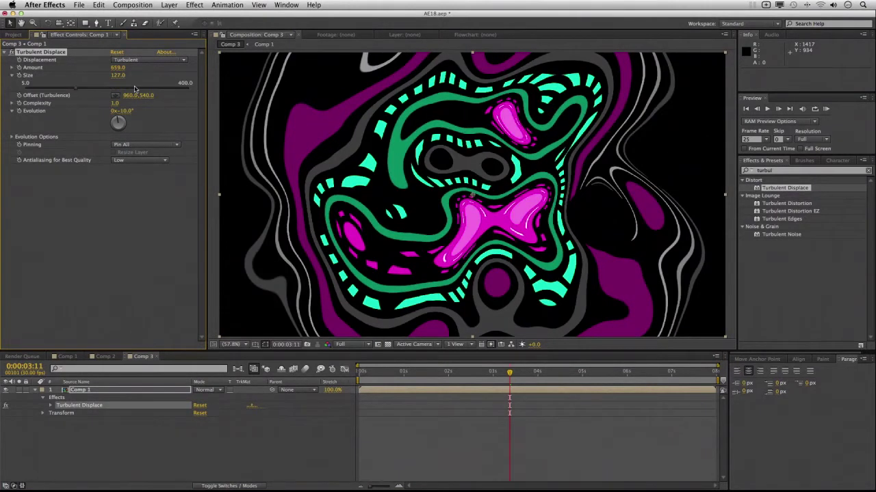
pyautogui.moveTo(137, 91); pyautogui.dragTo(96, 89)
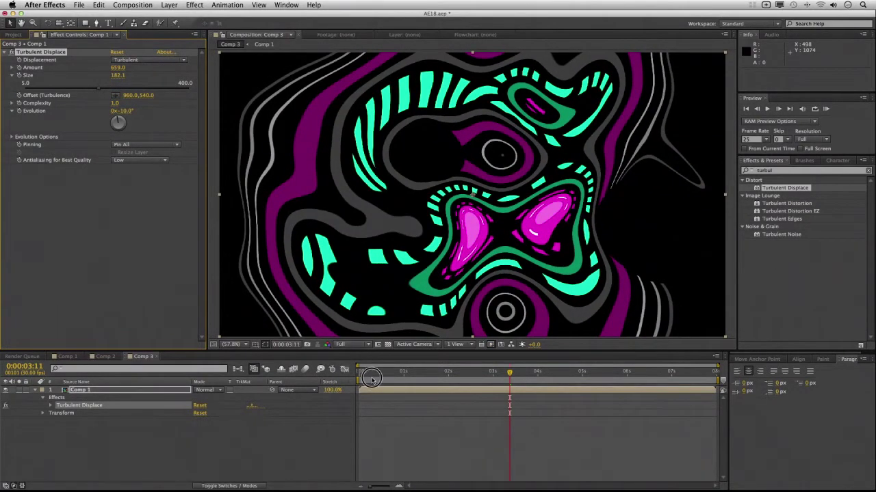
pyautogui.moveTo(372, 379); pyautogui.dragTo(499, 375)
pyautogui.click(565, 377)
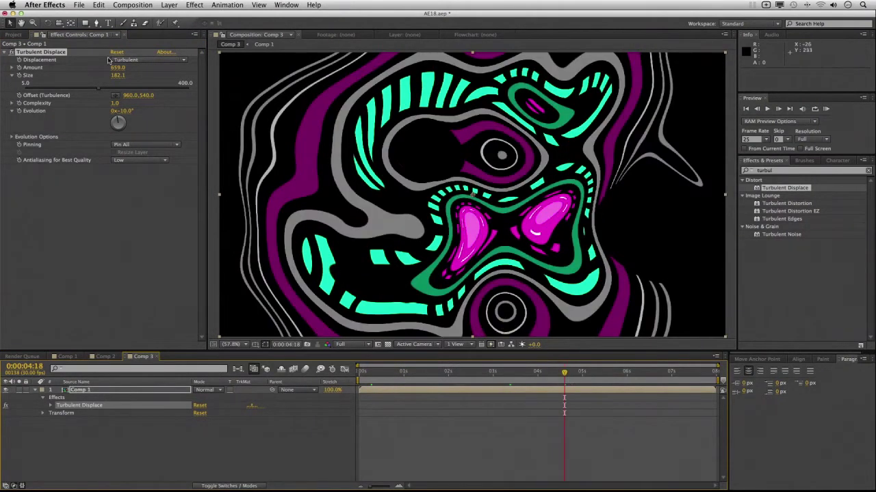
# Duplicate Comp 3 in the Project panel to create Comp 4.
pyautogui.click(11, 35)
pyautogui.click(41, 167)
pyautogui.click(29, 134)
pyautogui.hotkey('ctrl', 'd')
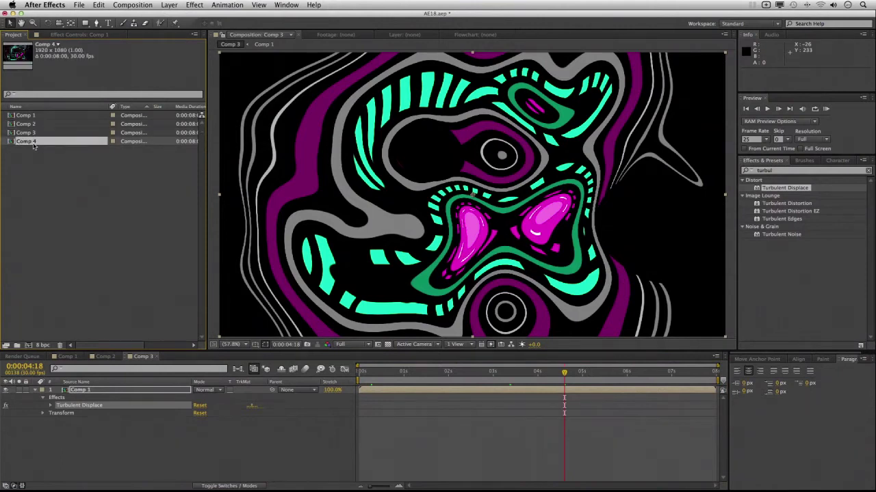
# Open Comp 4 and delete Turbulent Displace from its Comp 1 layer.
pyautogui.doubleClick(33, 143)
pyautogui.click(466, 395)
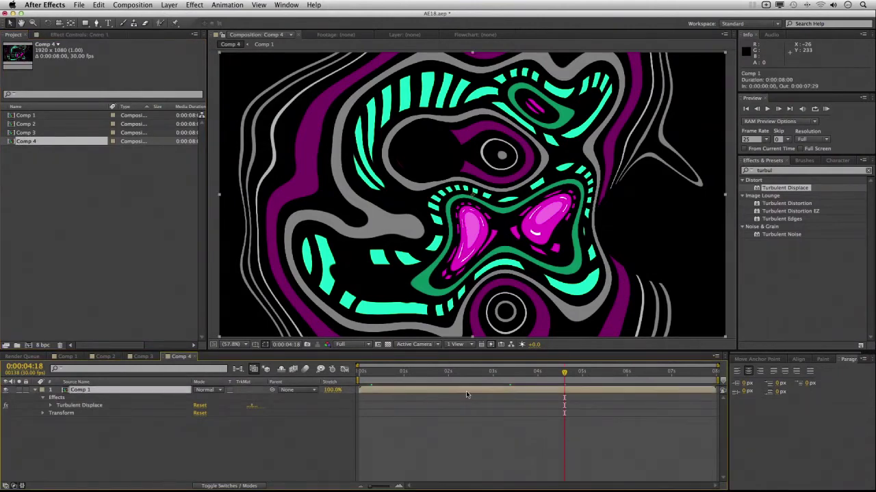
pyautogui.click(59, 32)
pyautogui.click(45, 54)
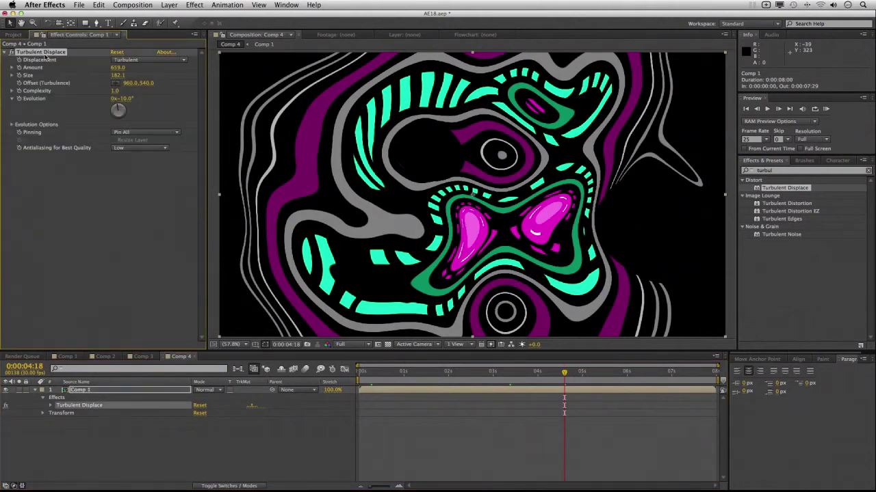
pyautogui.press('Delete')
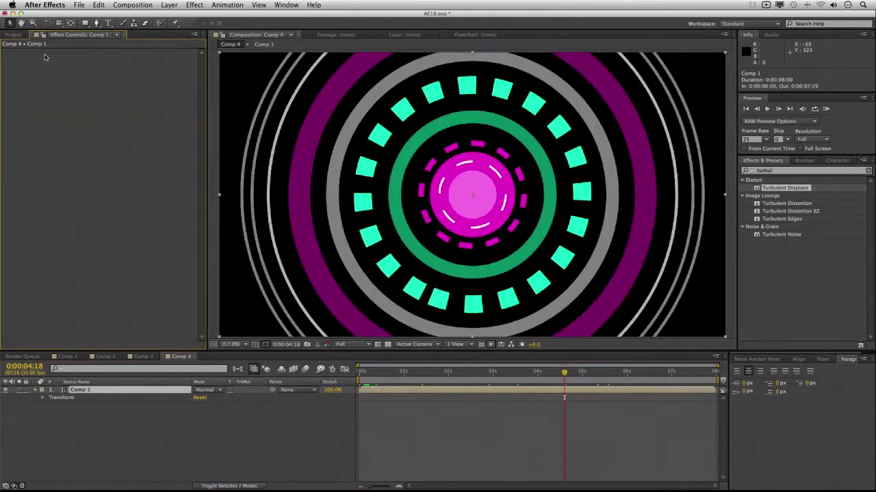
# Search Effects & Presets for 'wave w' and select Wave Warp.
pyautogui.click(745, 172)
pyautogui.write('wa')
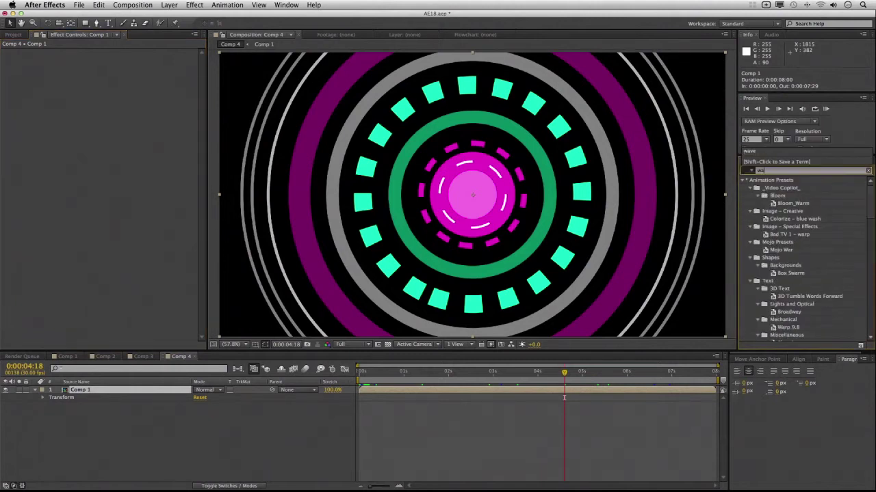
pyautogui.write('ve w')
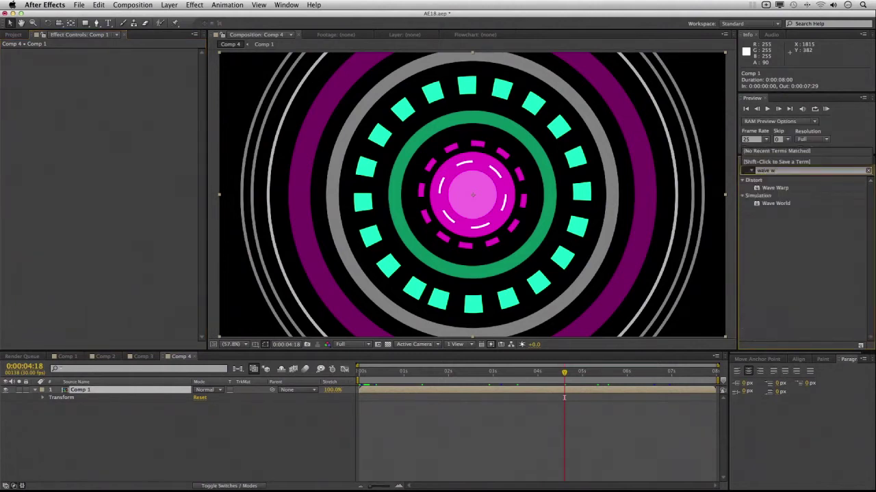
pyautogui.click(779, 189)
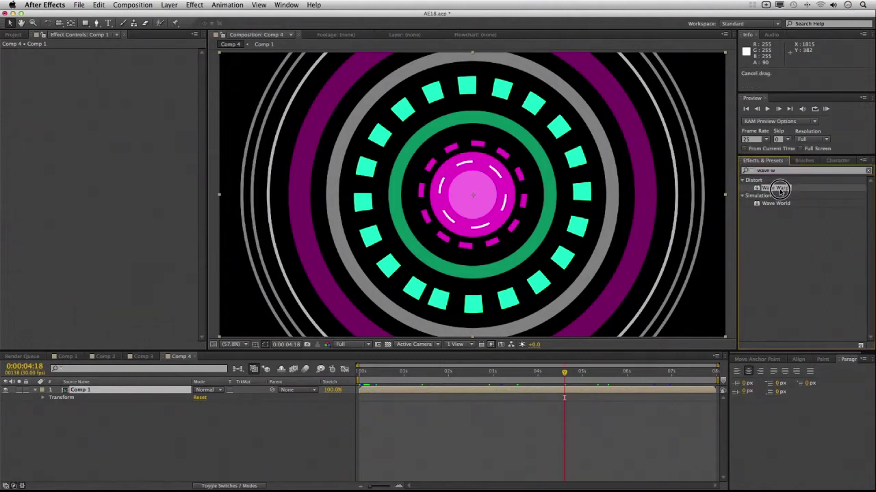
# Apply Wave Warp to the Comp 1 layer and settle on Triangle after trying Square and Sawtooth.
pyautogui.moveTo(780, 189); pyautogui.dragTo(488, 186)
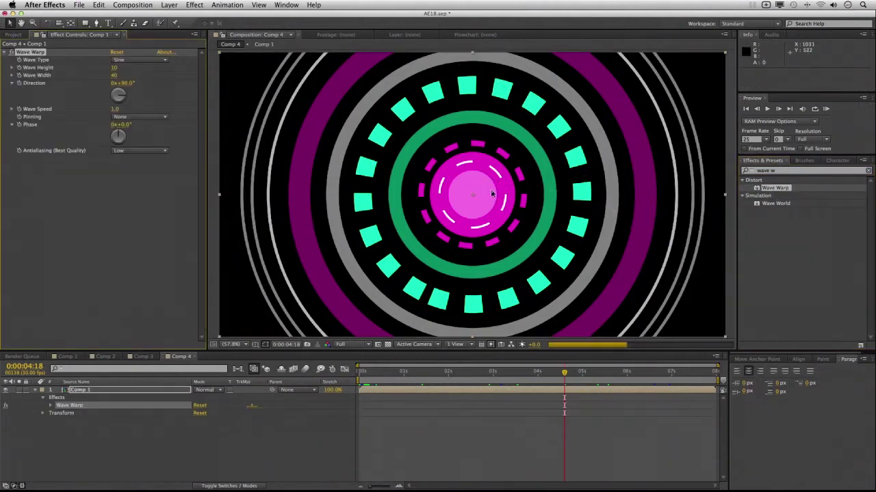
pyautogui.click(125, 62)
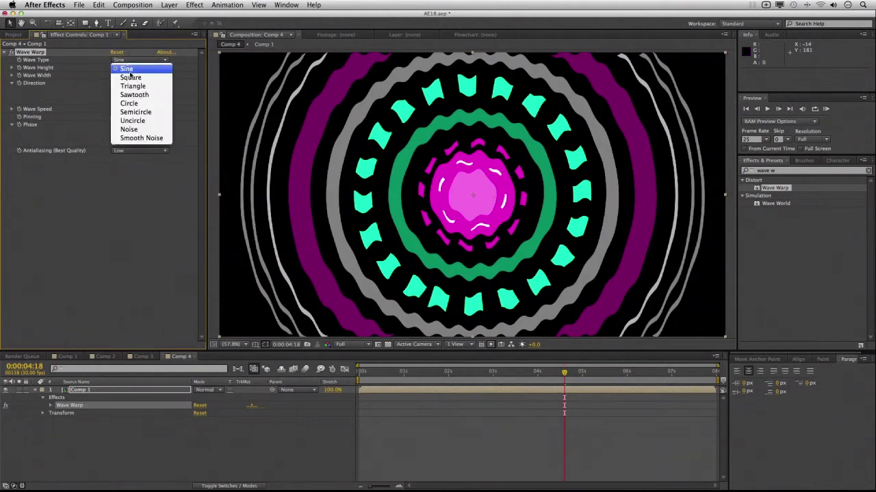
pyautogui.click(130, 78)
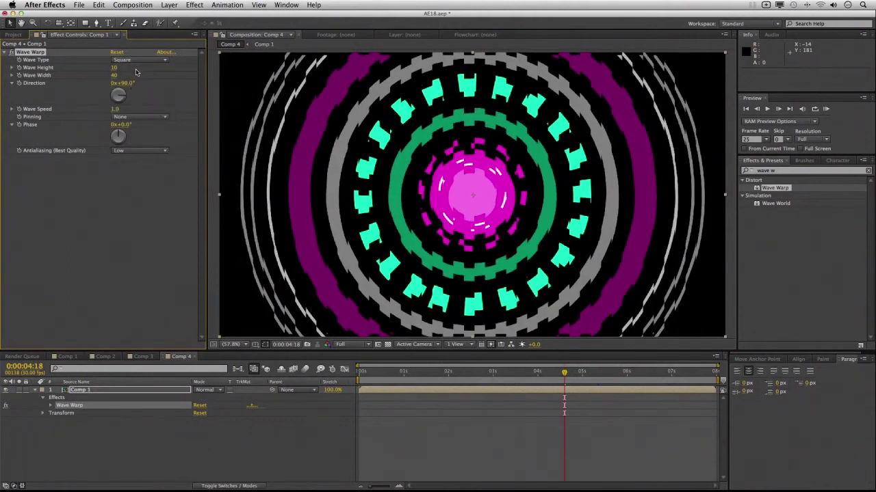
pyautogui.click(136, 62)
pyautogui.click(134, 85)
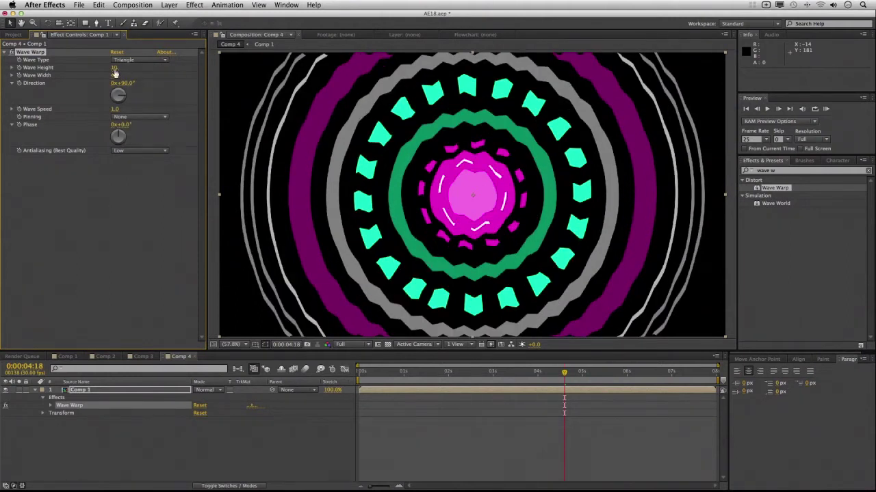
pyautogui.click(125, 60)
pyautogui.click(130, 92)
pyautogui.click(140, 62)
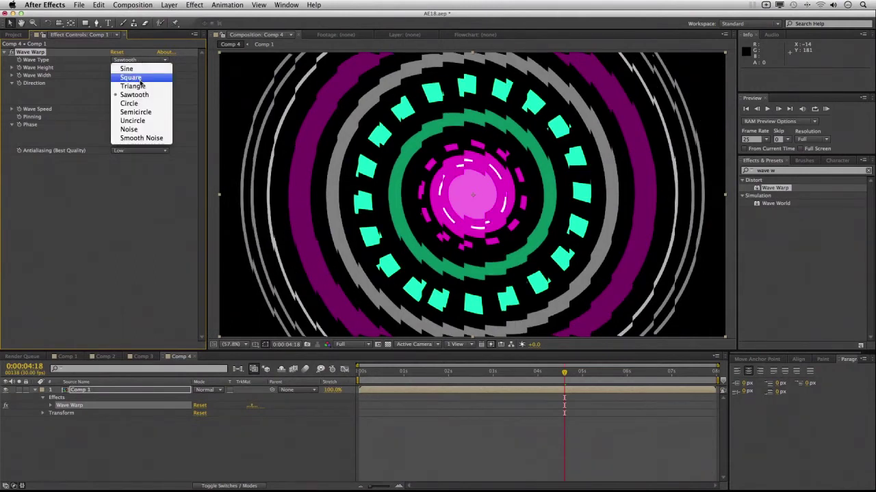
pyautogui.click(125, 86)
# Raise Wave Height and rotate Direction to 110°, keeping Wave Width at 46.
pyautogui.moveTo(115, 72); pyautogui.dragTo(152, 72)
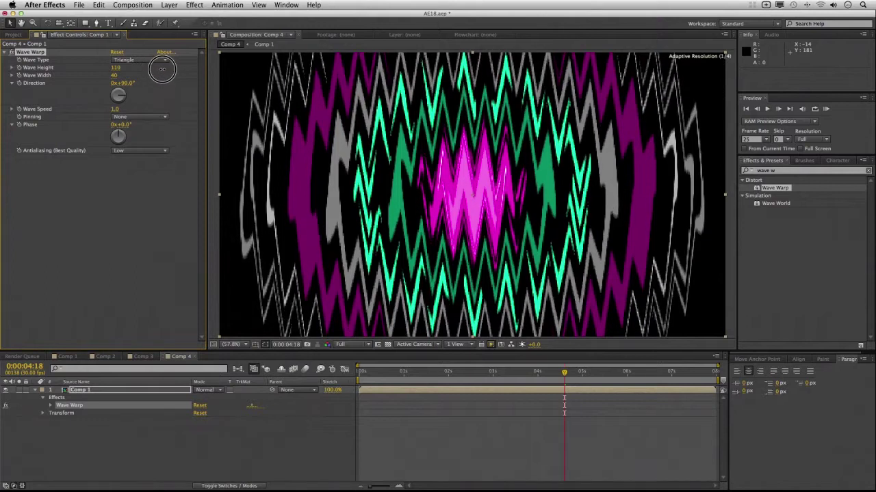
pyautogui.moveTo(115, 81); pyautogui.dragTo(156, 80)
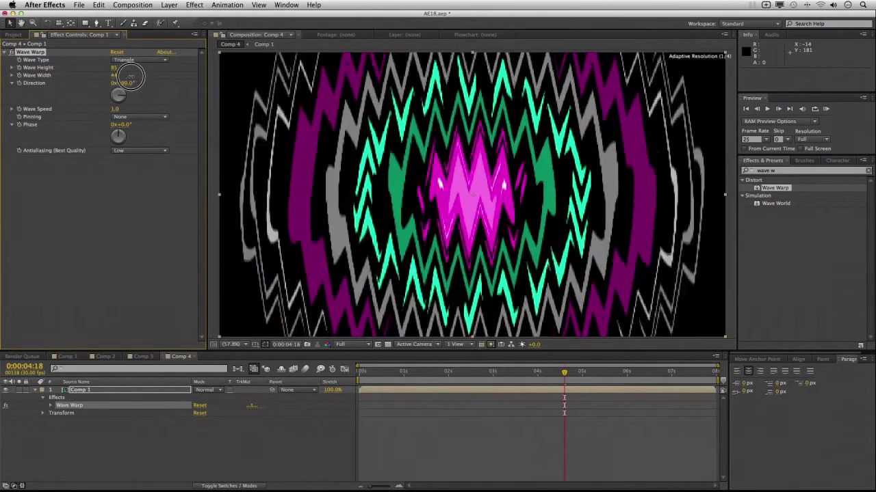
pyautogui.press('super+z')
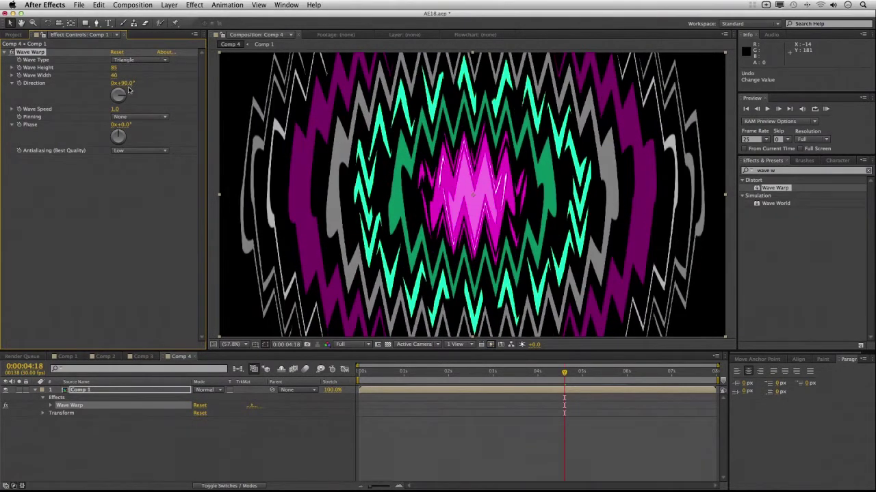
pyautogui.moveTo(127, 83)
pyautogui.mouseDown()
pyautogui.moveTo(124, 99)
pyautogui.moveTo(126, 74)
pyautogui.mouseUp()
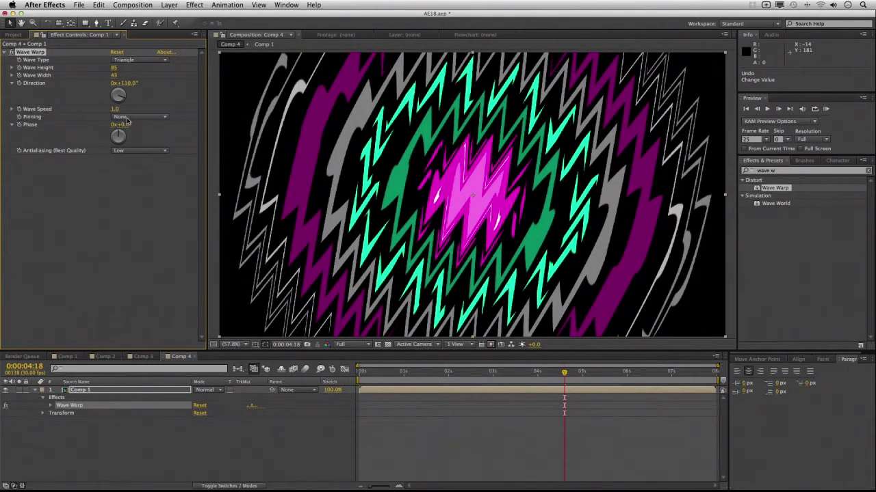
# Leave Pinning at None and antialiasing at Low.
pyautogui.click(128, 117)
pyautogui.click(146, 103)
pyautogui.click(139, 150)
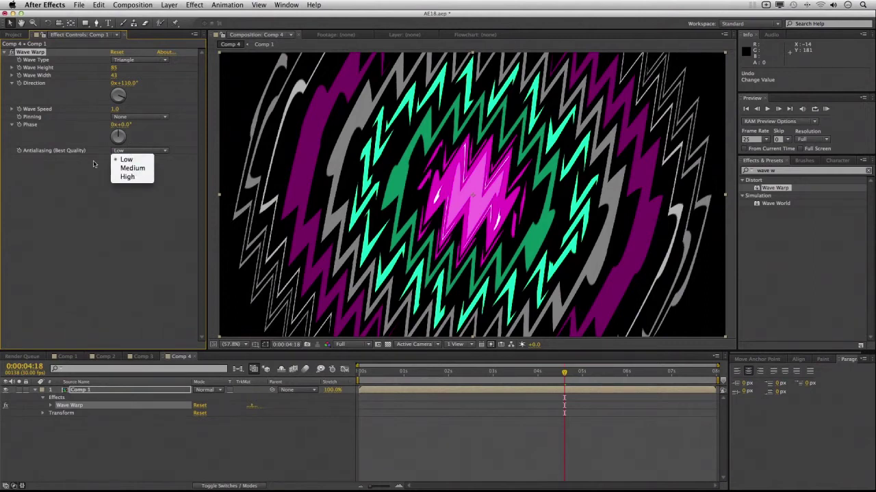
pyautogui.click(129, 197)
# Increase Wave Height to 177, scrub to preview the zigzags, then return to the start.
pyautogui.click(115, 67)
pyautogui.moveTo(115, 68)
pyautogui.mouseDown()
pyautogui.moveTo(169, 70)
pyautogui.moveTo(115, 77)
pyautogui.moveTo(128, 74)
pyautogui.mouseUp()
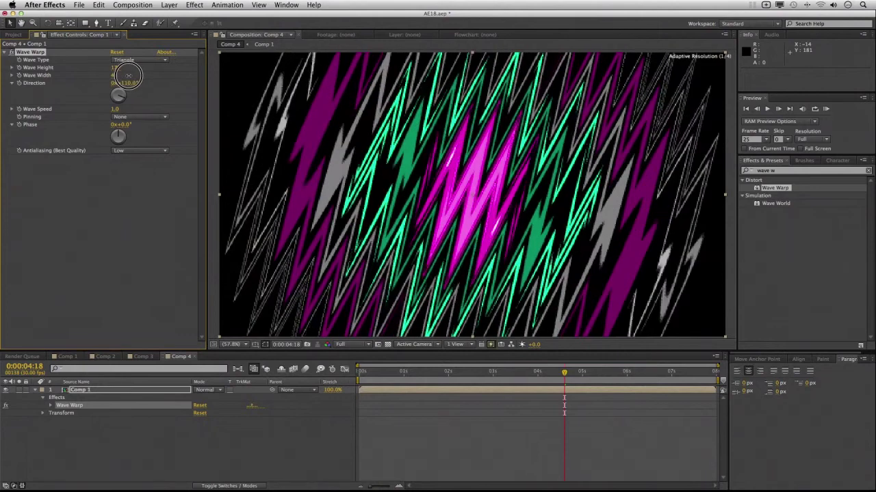
pyautogui.moveTo(361, 373); pyautogui.dragTo(531, 380)
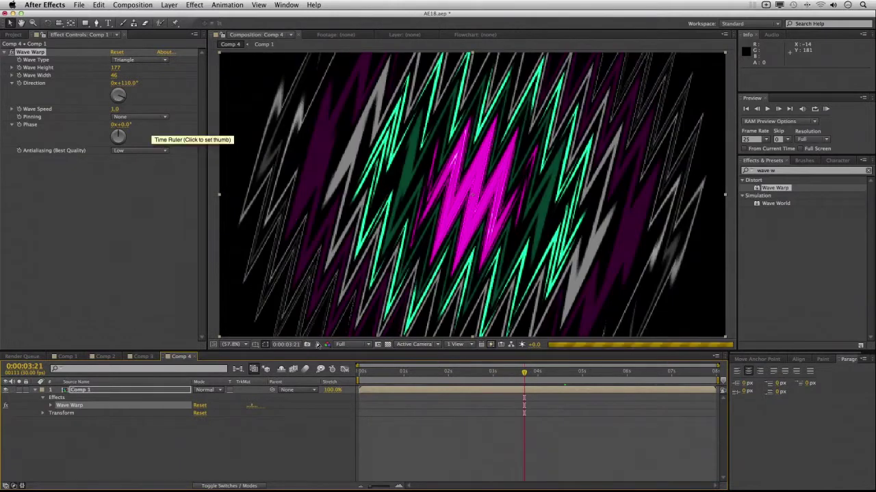
pyautogui.press('Home')
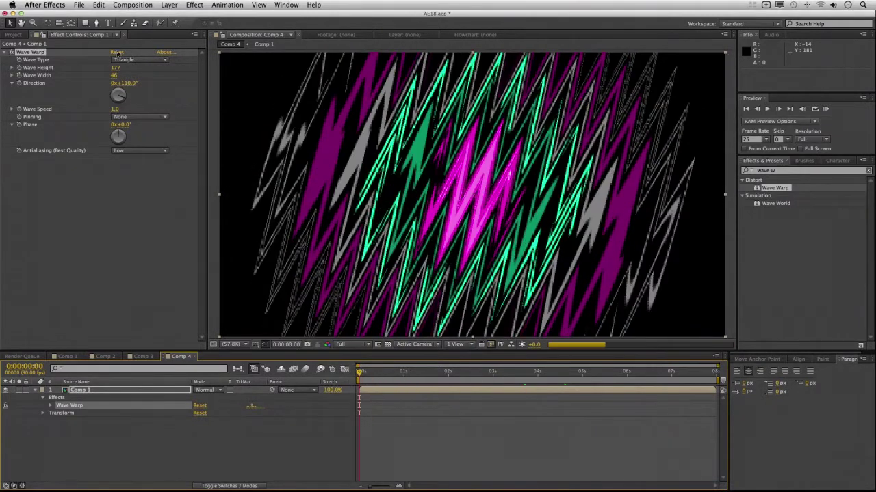
# Set the Wave Warp Direction to 0° at the start of the comp.
pyautogui.click(134, 84)
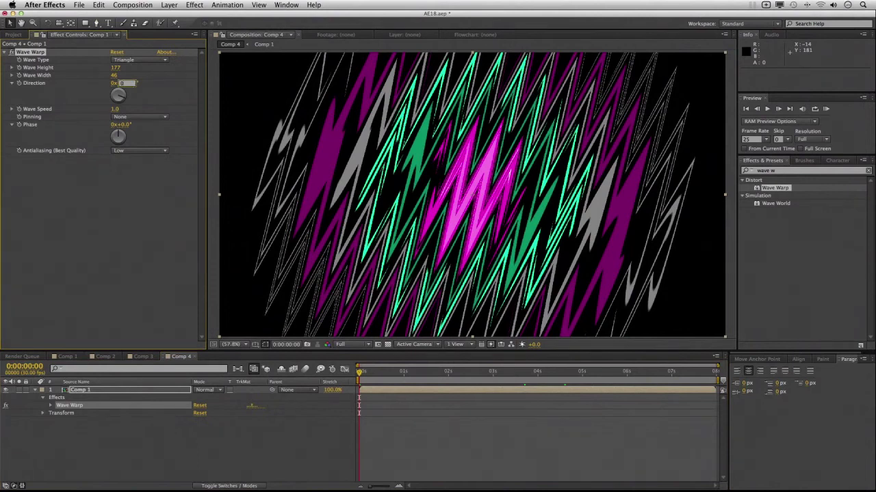
pyautogui.click(162, 98)
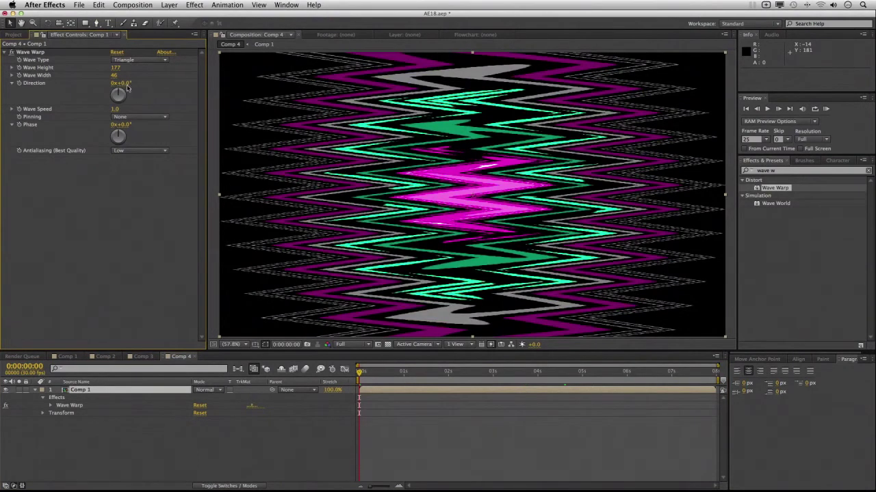
pyautogui.click(17, 83)
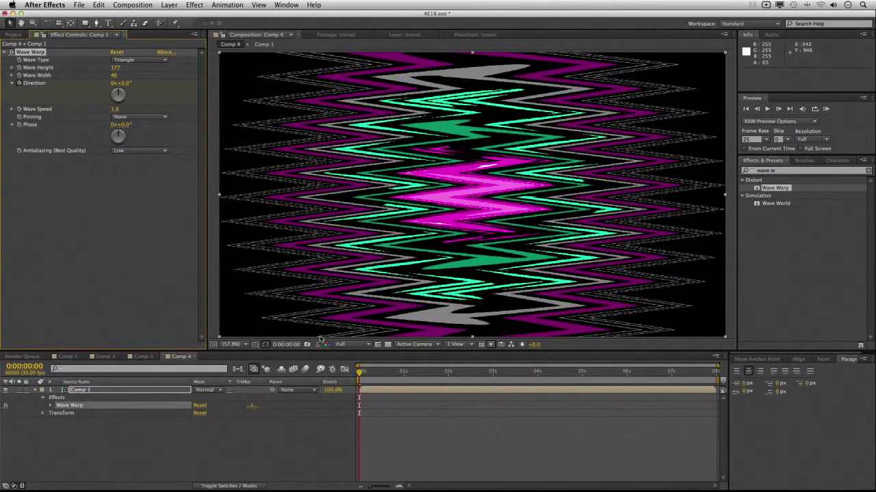
# At 0:00:08:00 set Direction to 1x+0° and render a RAM Preview.
pyautogui.click(28, 368)
pyautogui.click(28, 368)
pyautogui.write('0800')
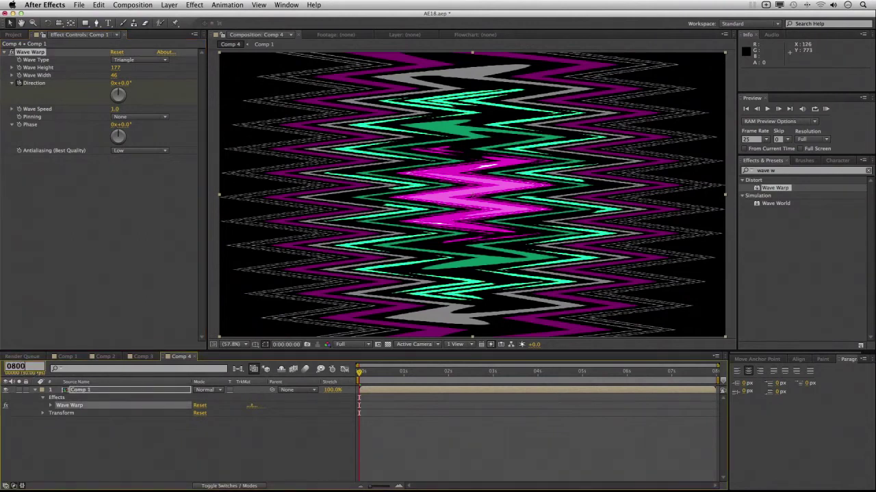
pyautogui.press('Return')
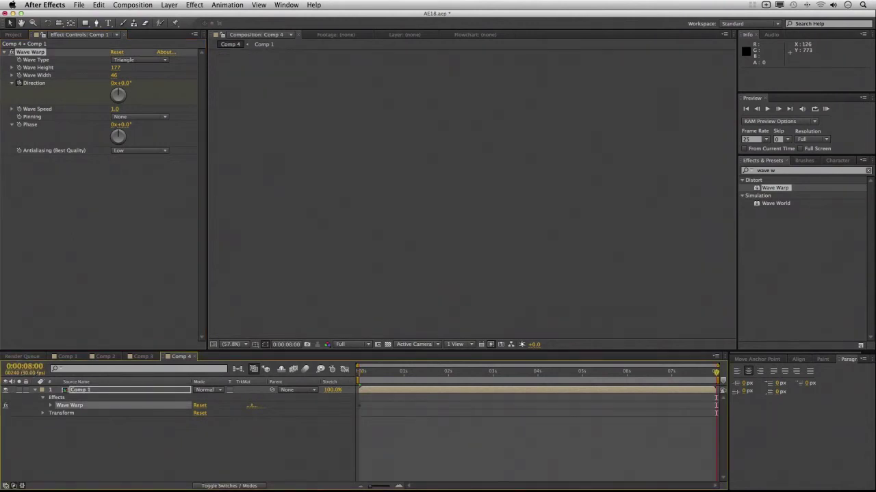
pyautogui.click(114, 83)
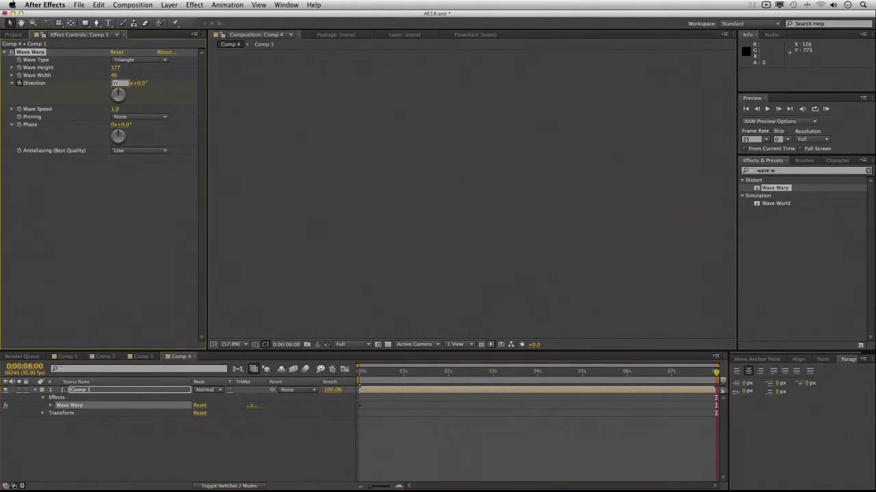
pyautogui.click(481, 443)
pyautogui.click(826, 109)
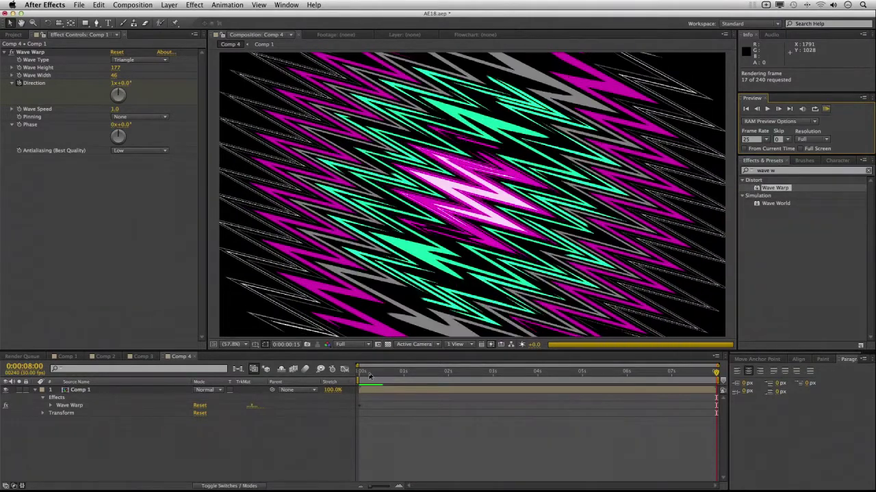
# Stop the preview at 0:00:00:21 and change the wave type to Sine, then Square.
pyautogui.click(368, 373)
pyautogui.moveTo(368, 373); pyautogui.dragTo(390, 373)
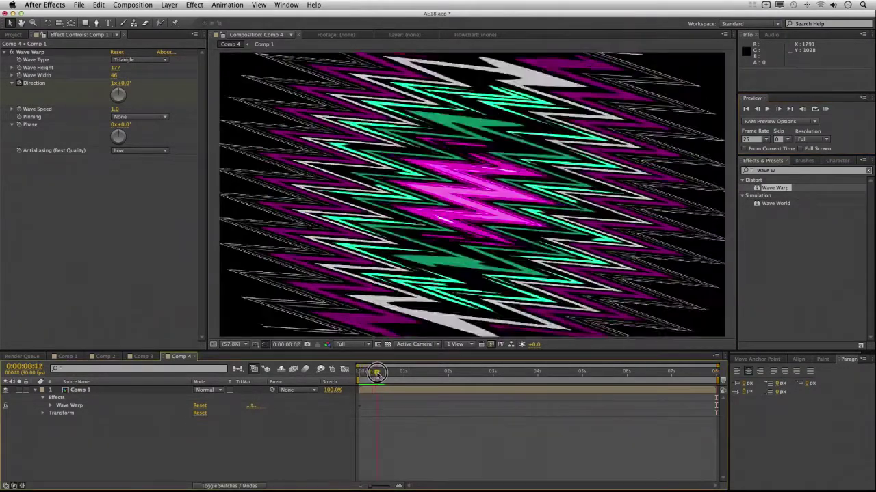
pyautogui.click(163, 59)
pyautogui.click(147, 72)
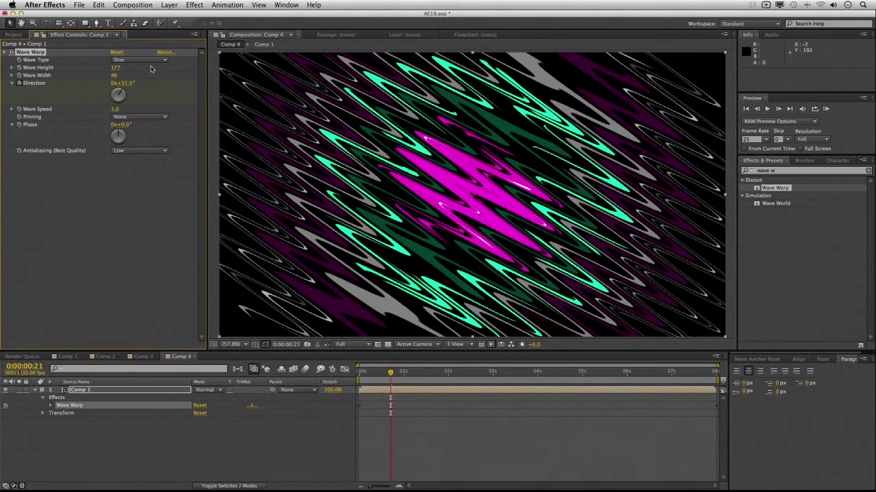
pyautogui.click(149, 60)
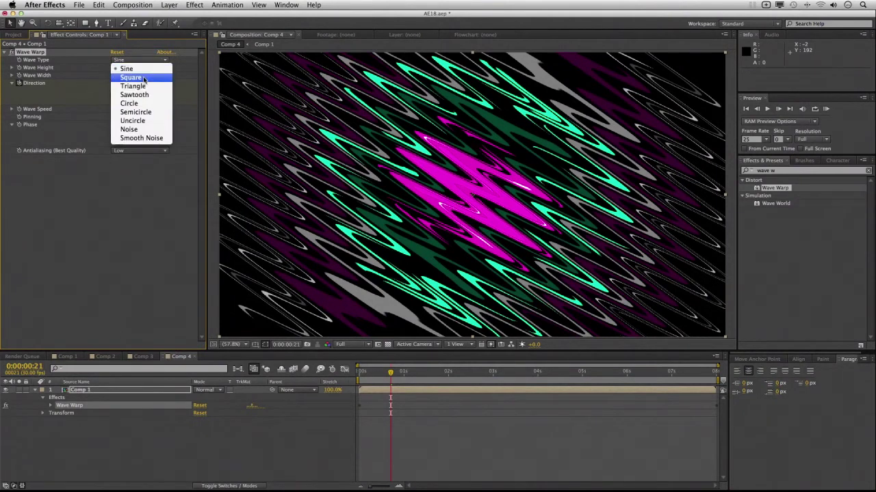
pyautogui.click(143, 80)
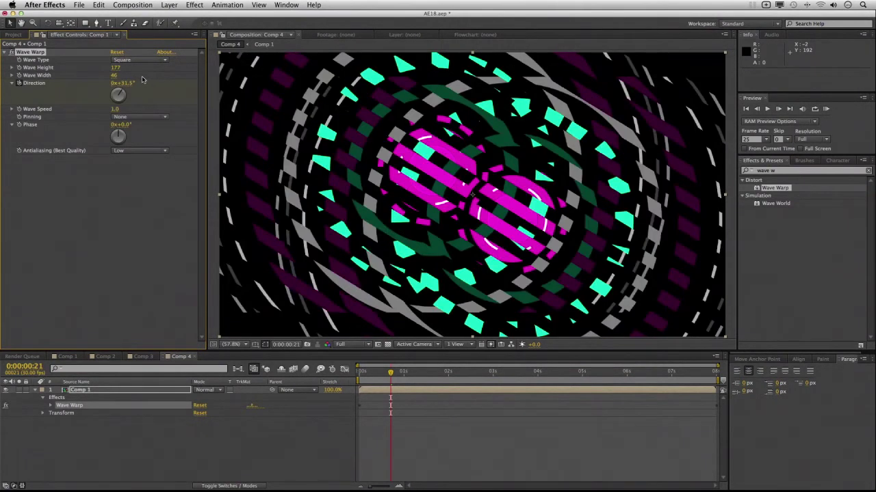
# Scrub to 0:00:03:13 and 0:00:05:15 to check the rotating square waves.
pyautogui.moveTo(389, 373); pyautogui.dragTo(579, 372)
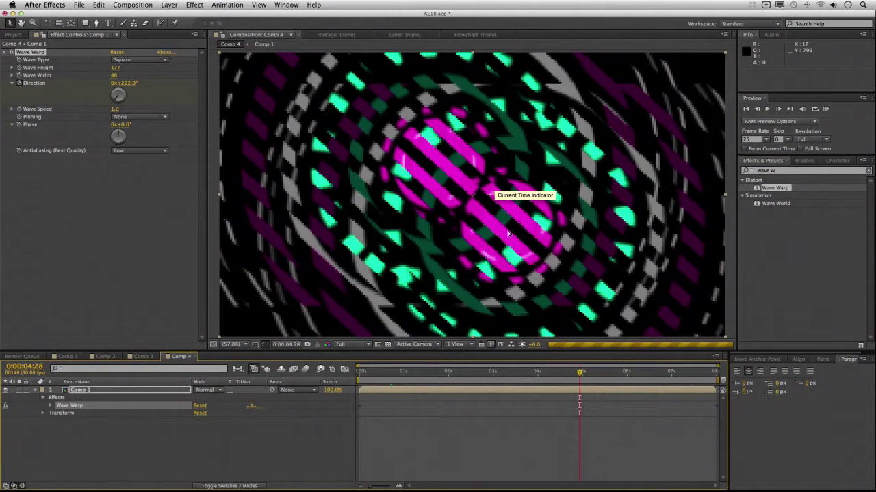
pyautogui.moveTo(480, 373); pyautogui.dragTo(512, 372)
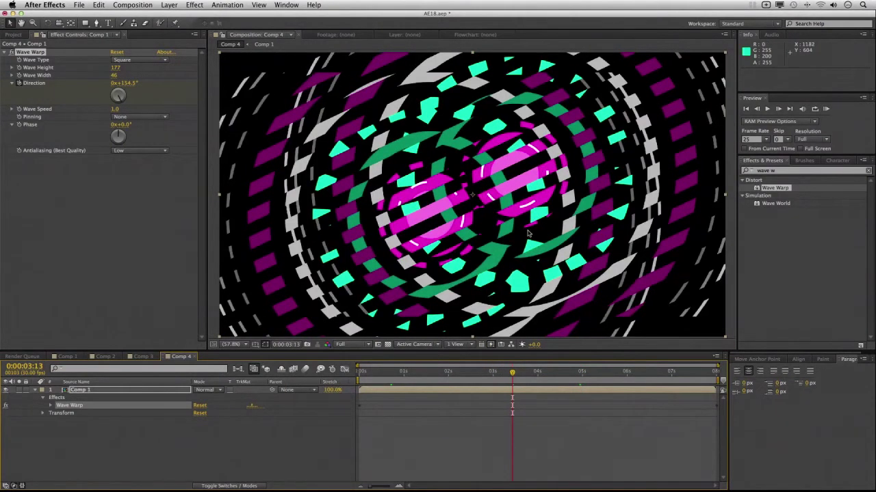
pyautogui.moveTo(549, 372); pyautogui.dragTo(604, 371)
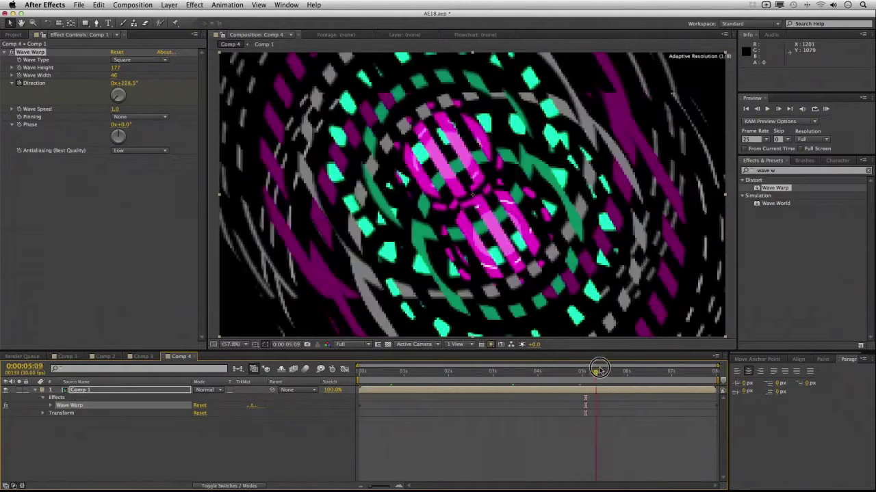
# Try Sawtooth, Circle, Semicircle and Uncircle wave types at 0:00:02:09.
pyautogui.click(158, 60)
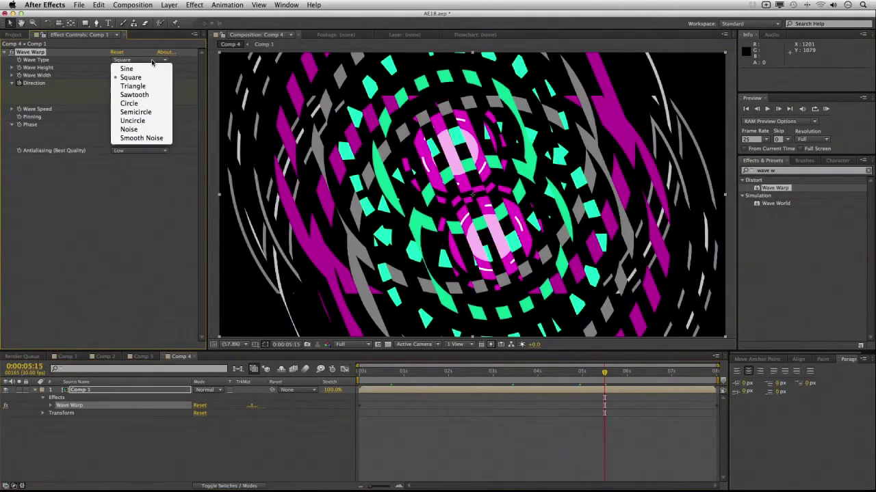
pyautogui.click(145, 98)
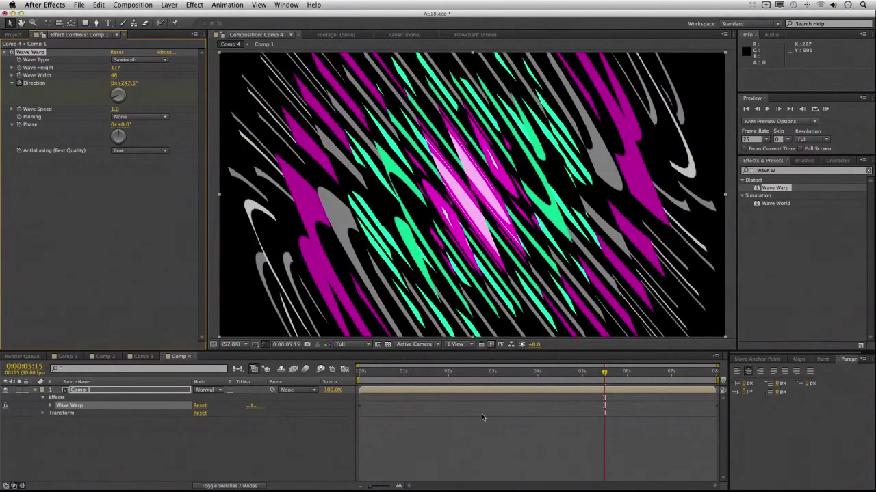
pyautogui.click(462, 371)
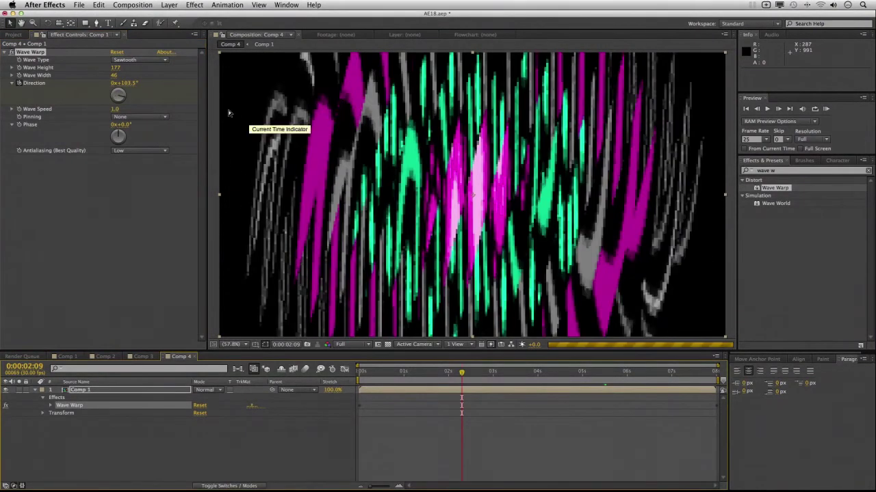
pyautogui.click(152, 63)
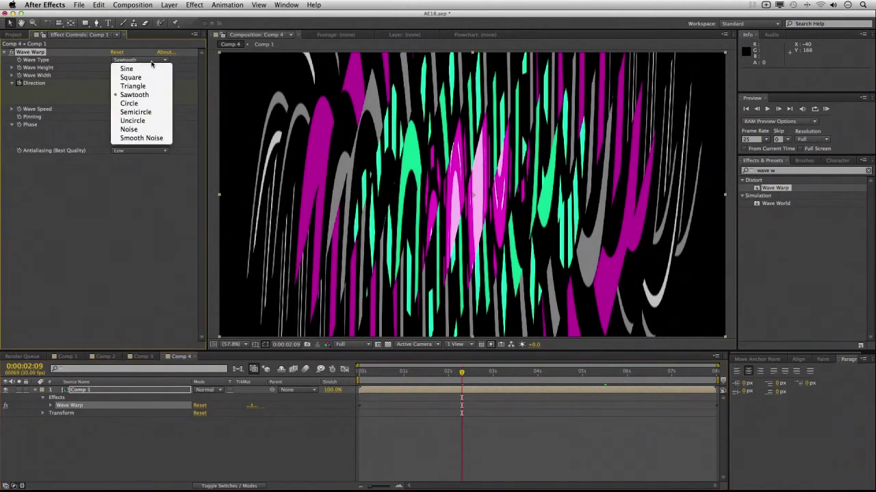
pyautogui.click(147, 103)
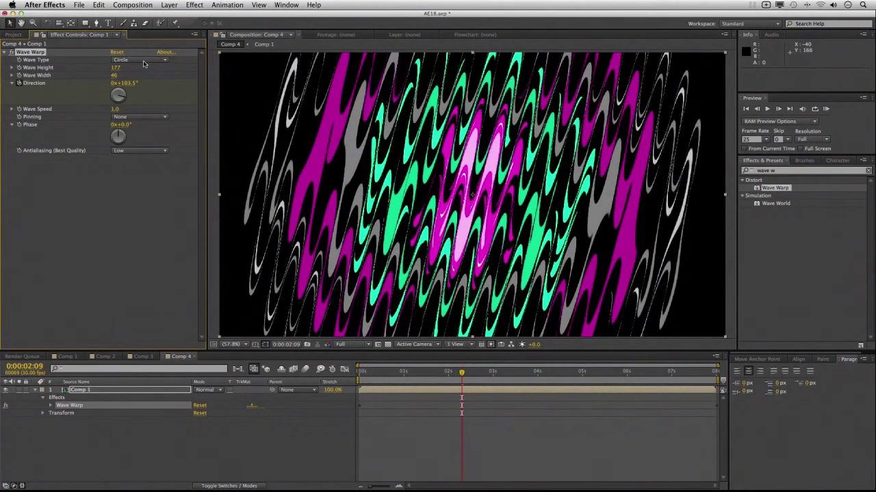
pyautogui.click(143, 63)
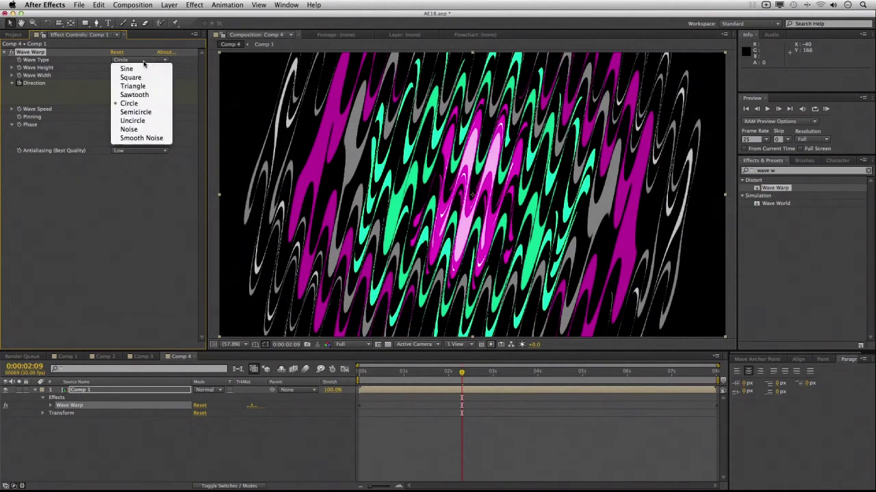
pyautogui.click(148, 112)
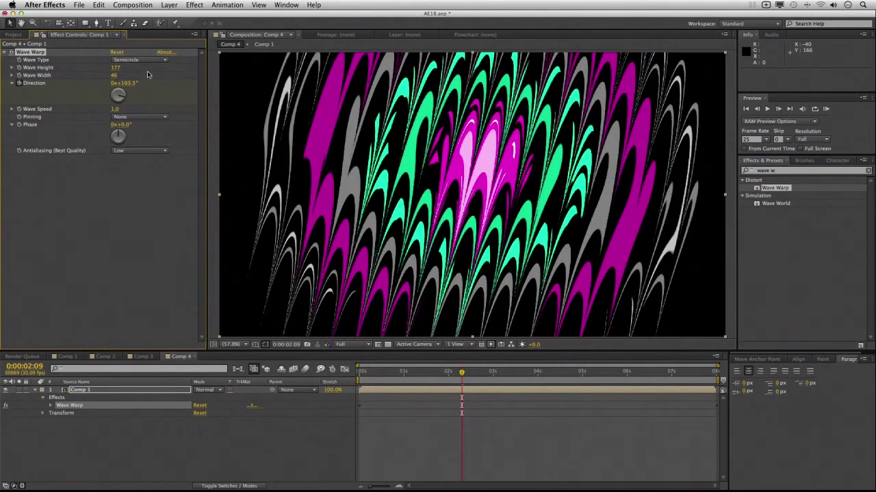
pyautogui.click(149, 64)
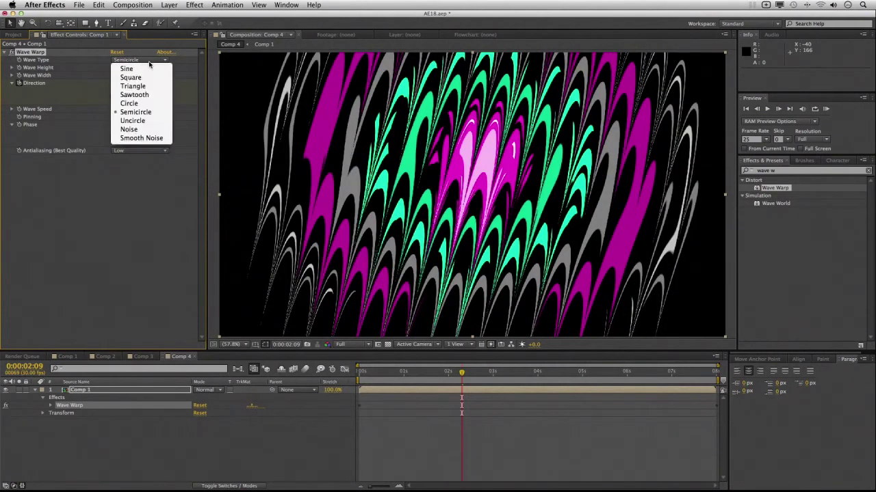
pyautogui.click(152, 120)
# Try Noise and Smooth Noise, return to Sine waves, and deselect the layer.
pyautogui.click(147, 63)
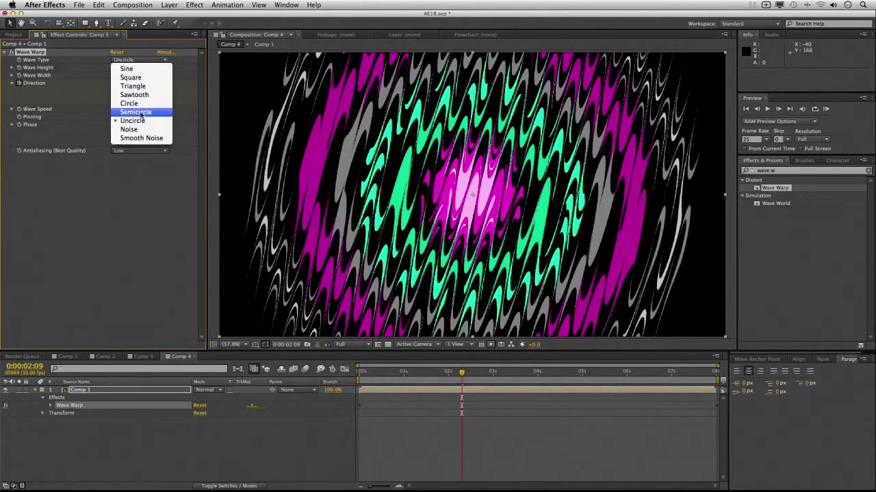
pyautogui.click(140, 129)
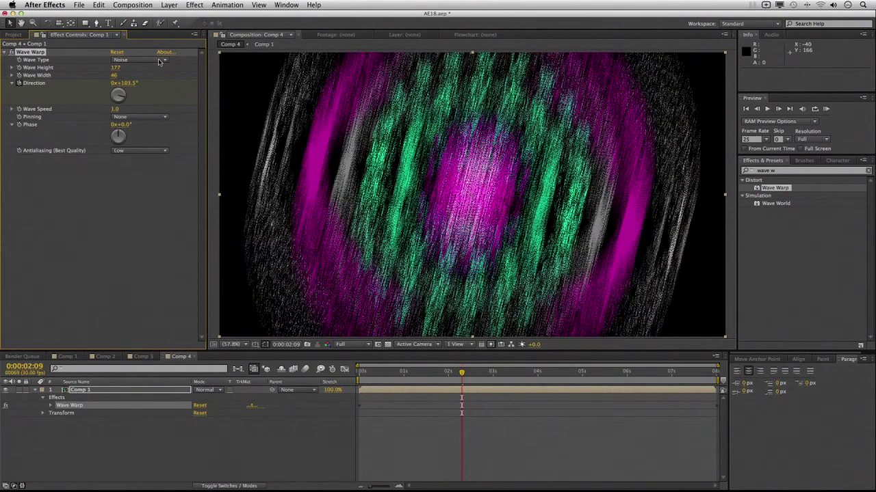
pyautogui.click(159, 61)
pyautogui.click(144, 138)
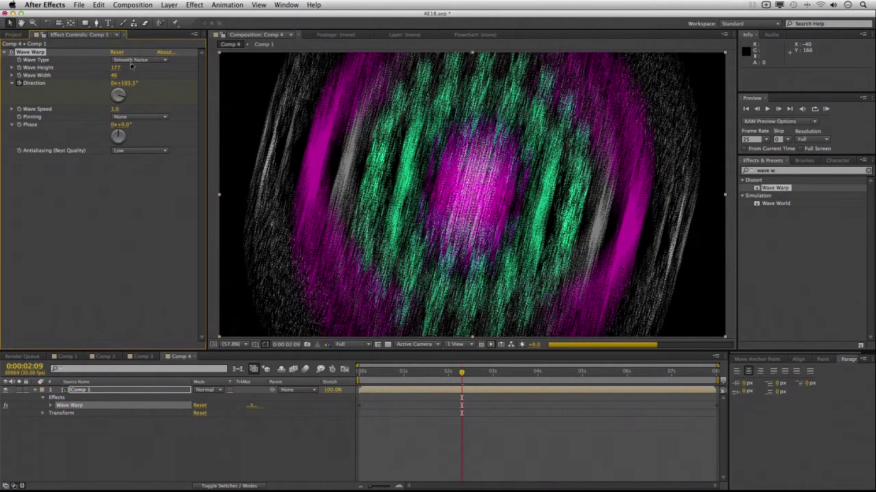
pyautogui.click(133, 62)
pyautogui.click(126, 64)
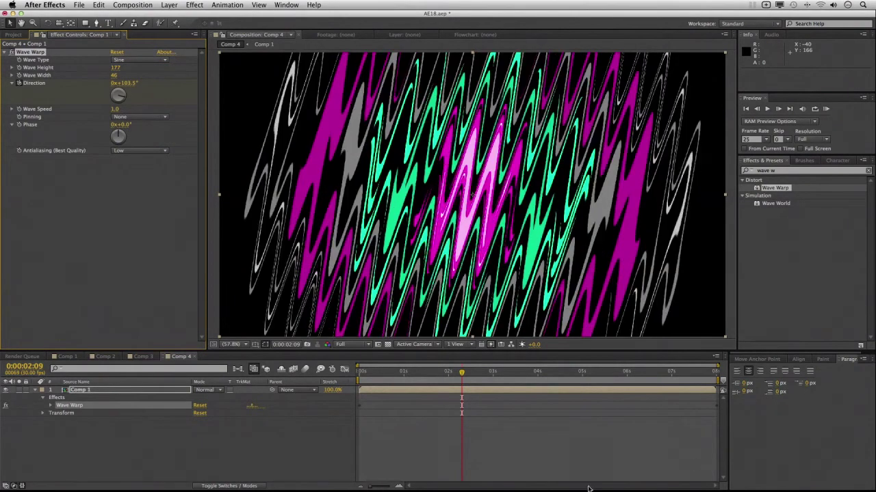
pyautogui.click(511, 423)
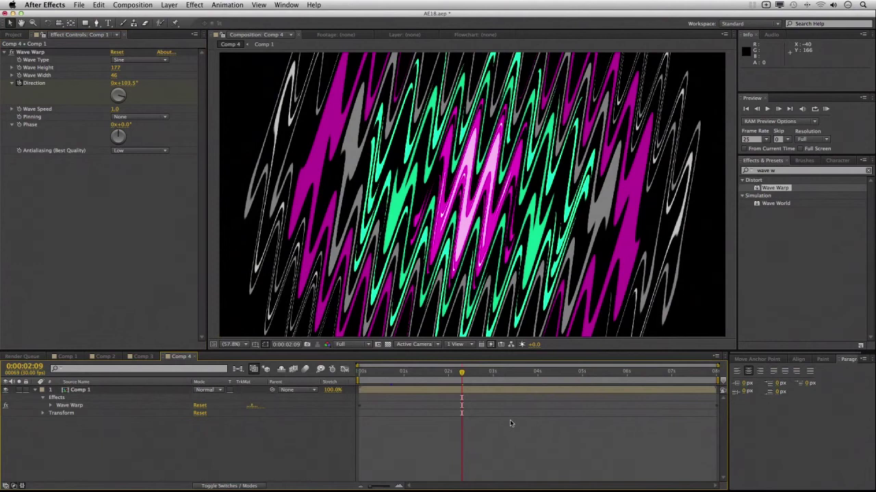